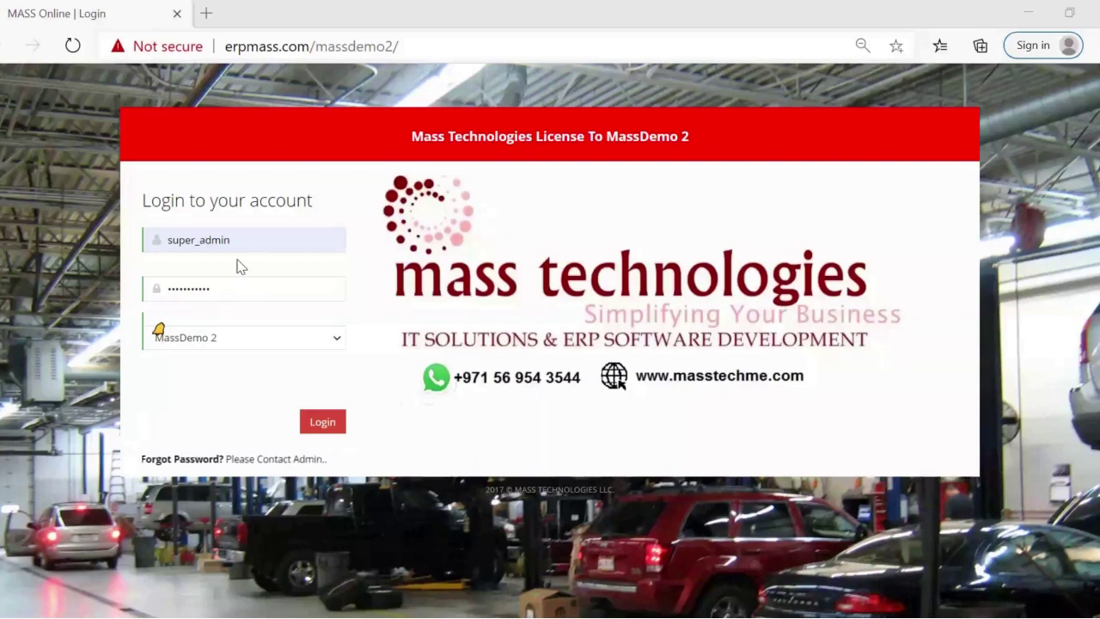
Step: Submit the filled-in login for the MassDemo 2 branch to reach the dashboard
{"action": "left_click", "coordinate": [323, 422]}
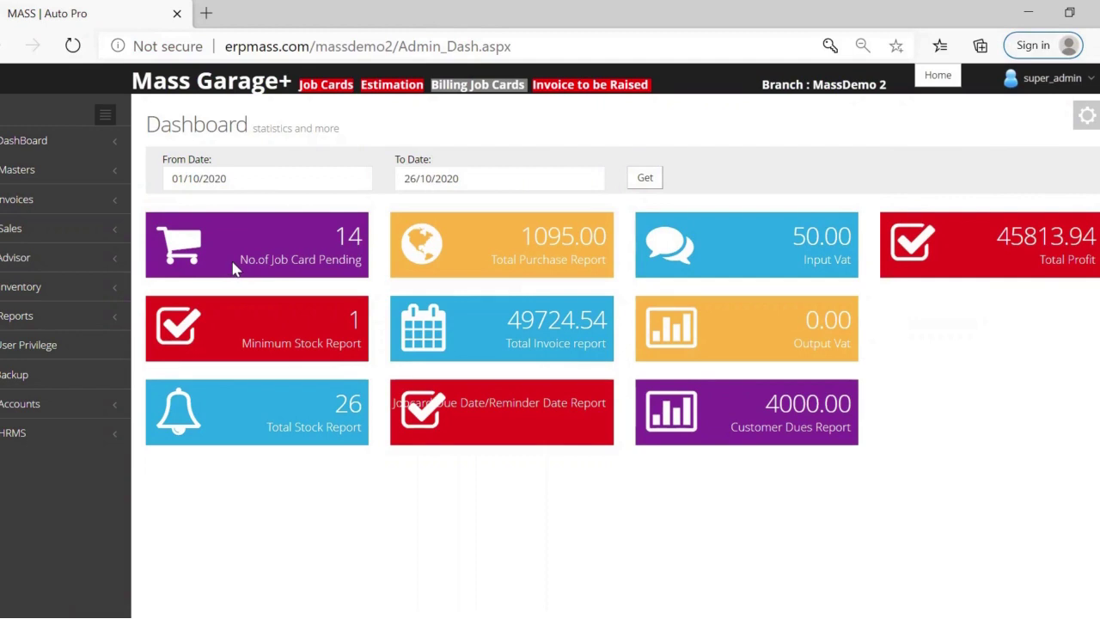
{"action": "left_click_drag", "start_coordinate": [233, 269], "coordinate": [358, 260]}
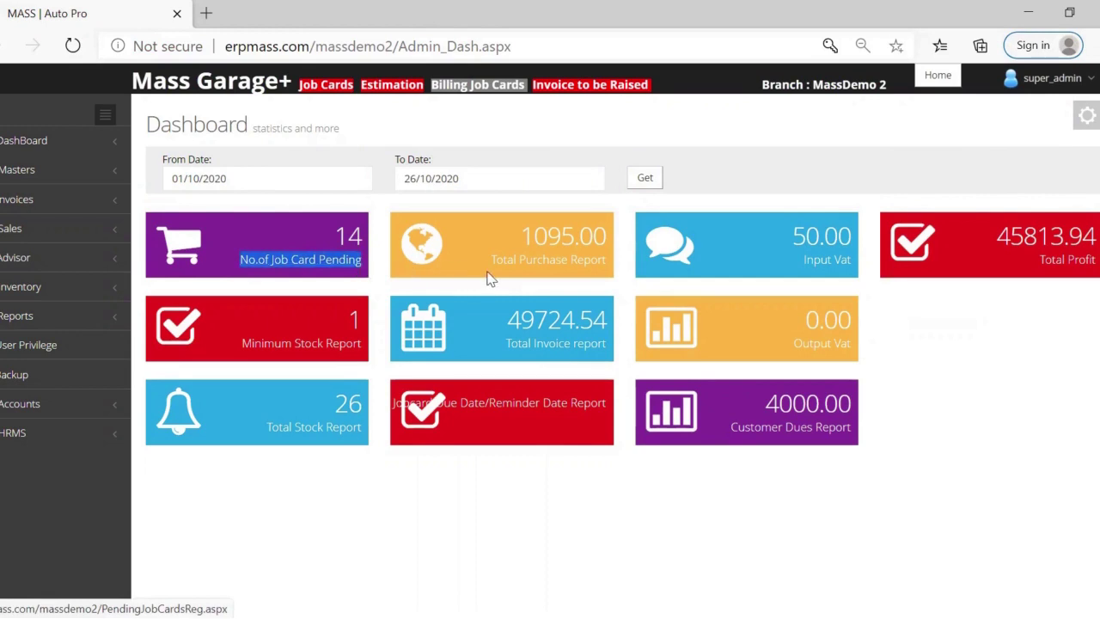
{"action": "left_click_drag", "start_coordinate": [488, 264], "coordinate": [607, 270]}
{"action": "left_click_drag", "start_coordinate": [792, 268], "coordinate": [855, 263]}
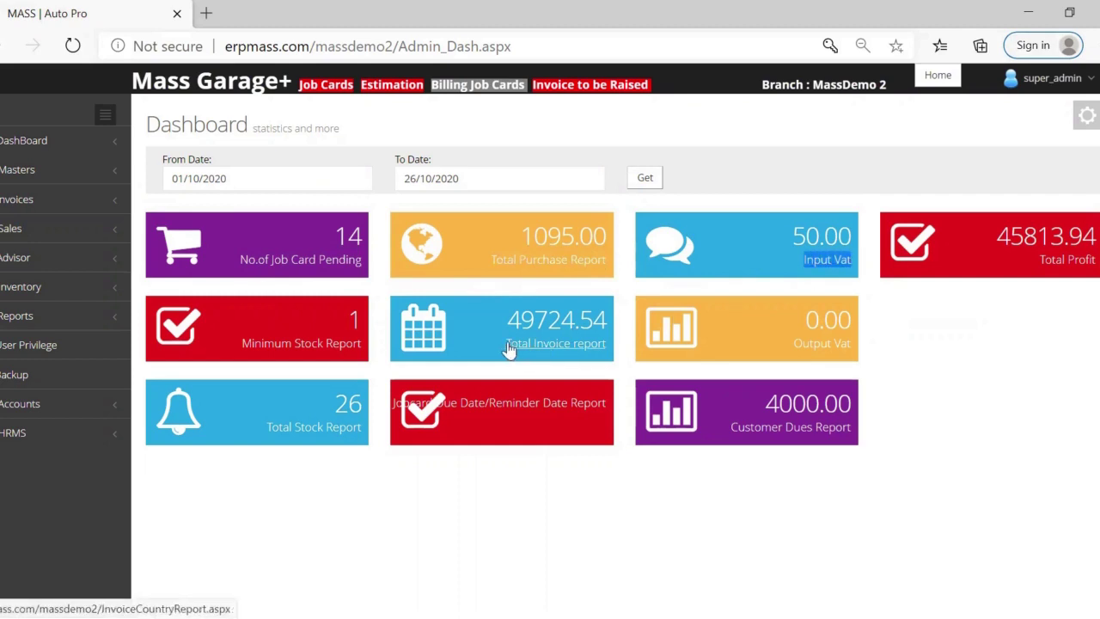
{"action": "left_click_drag", "start_coordinate": [504, 342], "coordinate": [597, 346]}
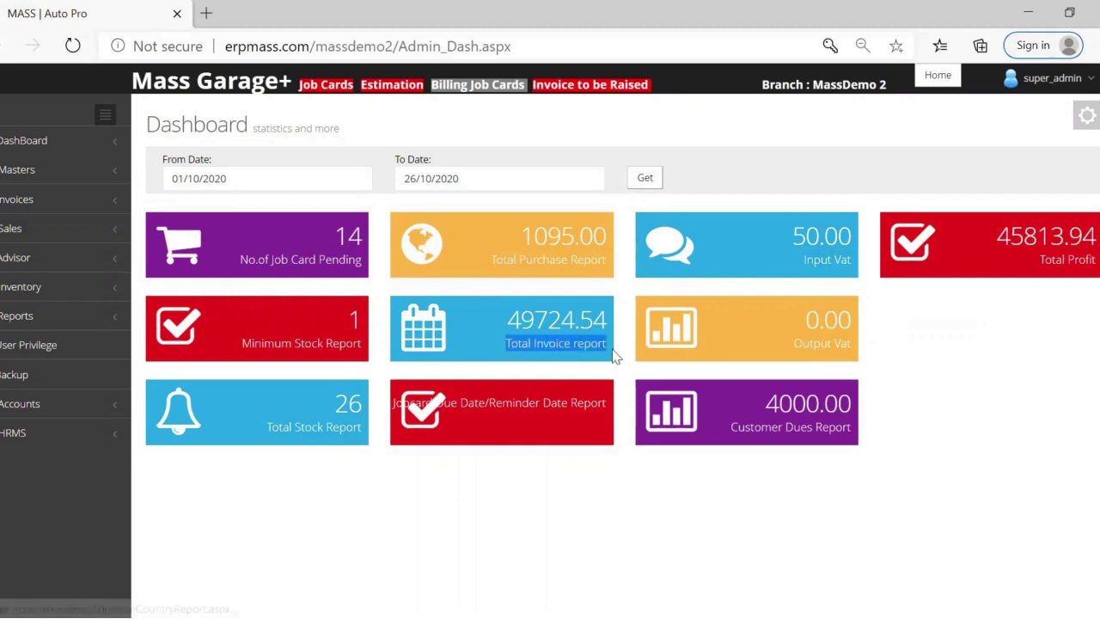
{"action": "left_click_drag", "start_coordinate": [792, 345], "coordinate": [840, 349]}
{"action": "left_click_drag", "start_coordinate": [720, 432], "coordinate": [846, 446]}
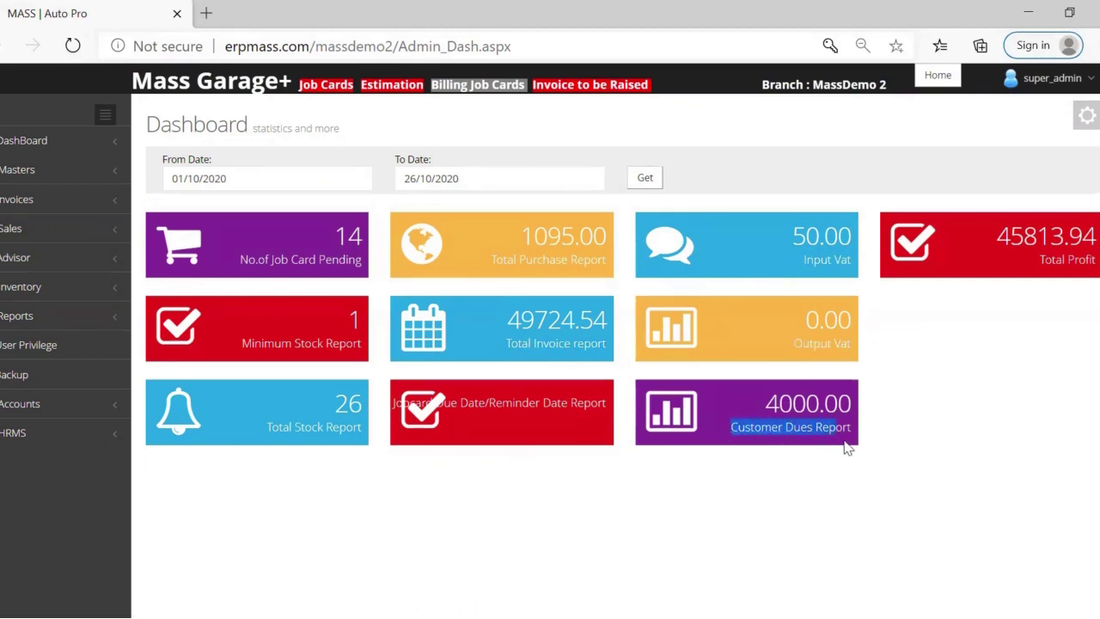
{"action": "left_click_drag", "start_coordinate": [1017, 249], "coordinate": [1078, 265]}
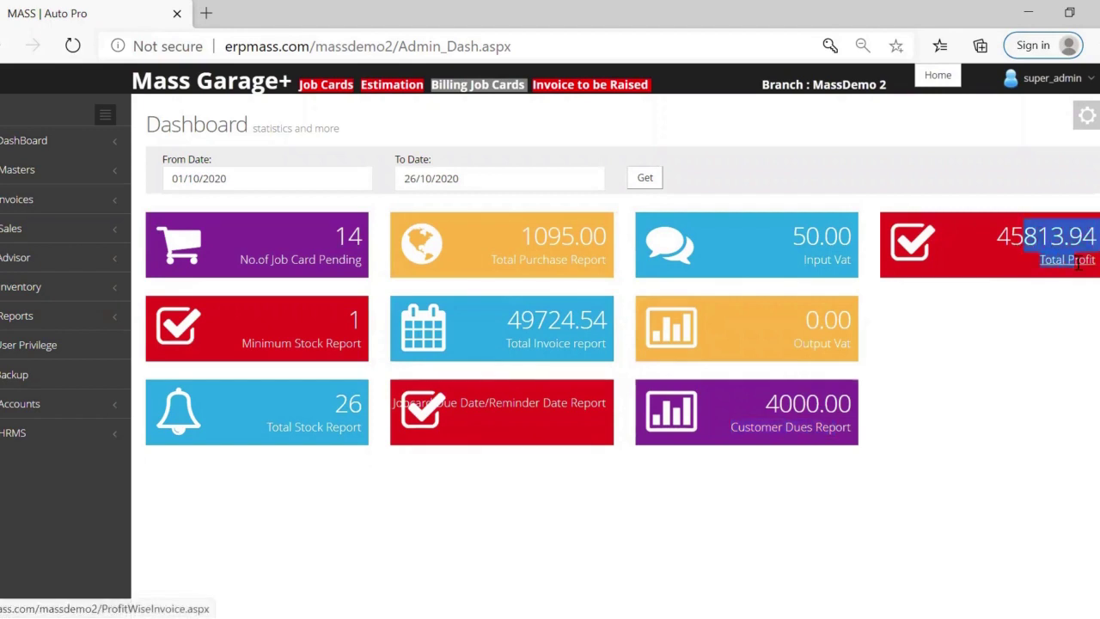
{"action": "left_click", "coordinate": [1055, 321]}
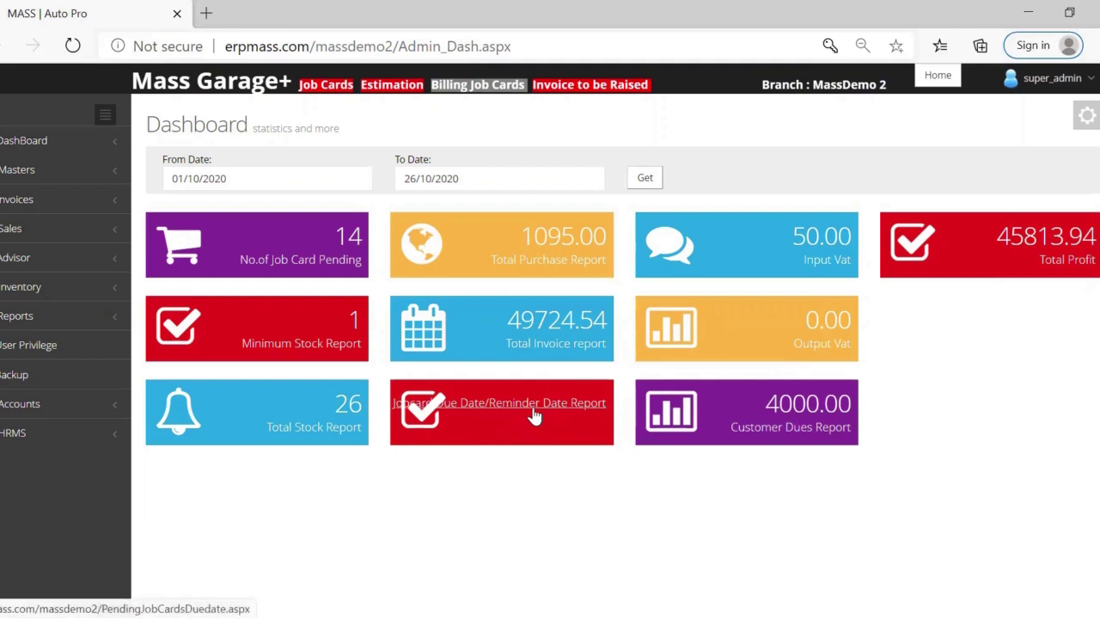
Step: Start new job card JC1-0042 and enter the customer's contact number and name
{"action": "left_click", "coordinate": [312, 86]}
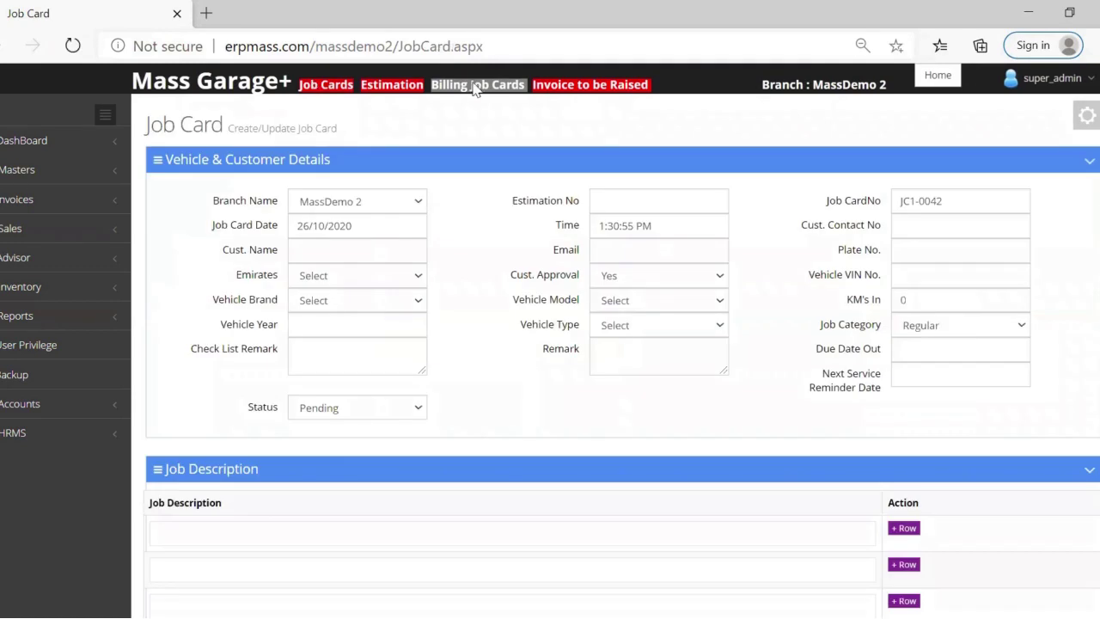
{"action": "left_click", "coordinate": [934, 204]}
{"action": "left_click_drag", "start_coordinate": [934, 206], "coordinate": [894, 202]}
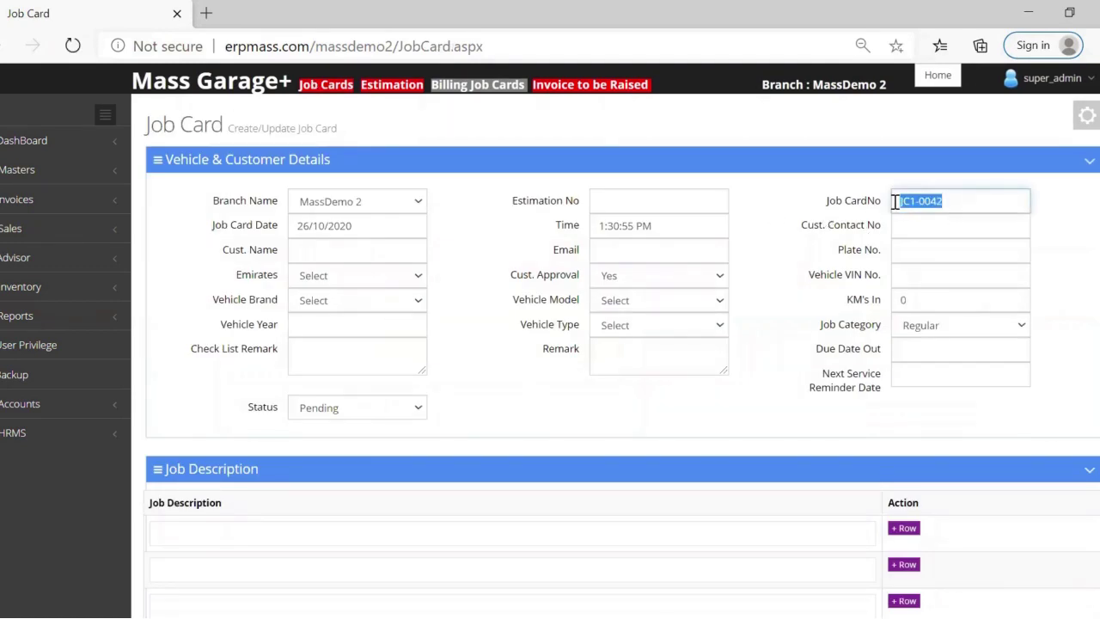
{"action": "left_click", "coordinate": [926, 232]}
{"action": "type", "text": "0"}
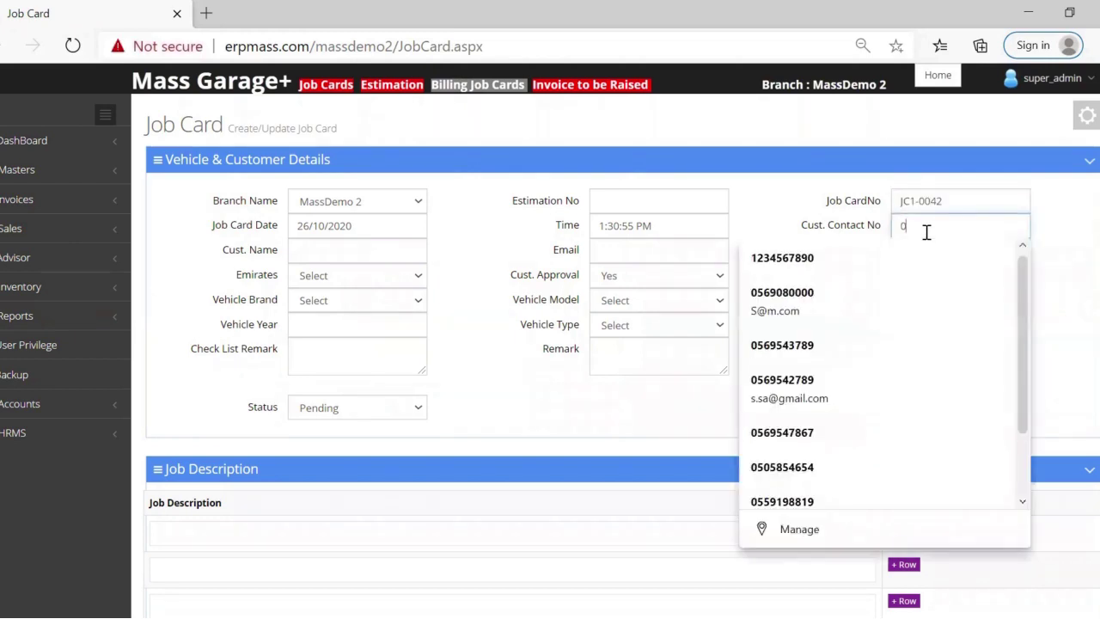
{"action": "type", "text": "598000000"}
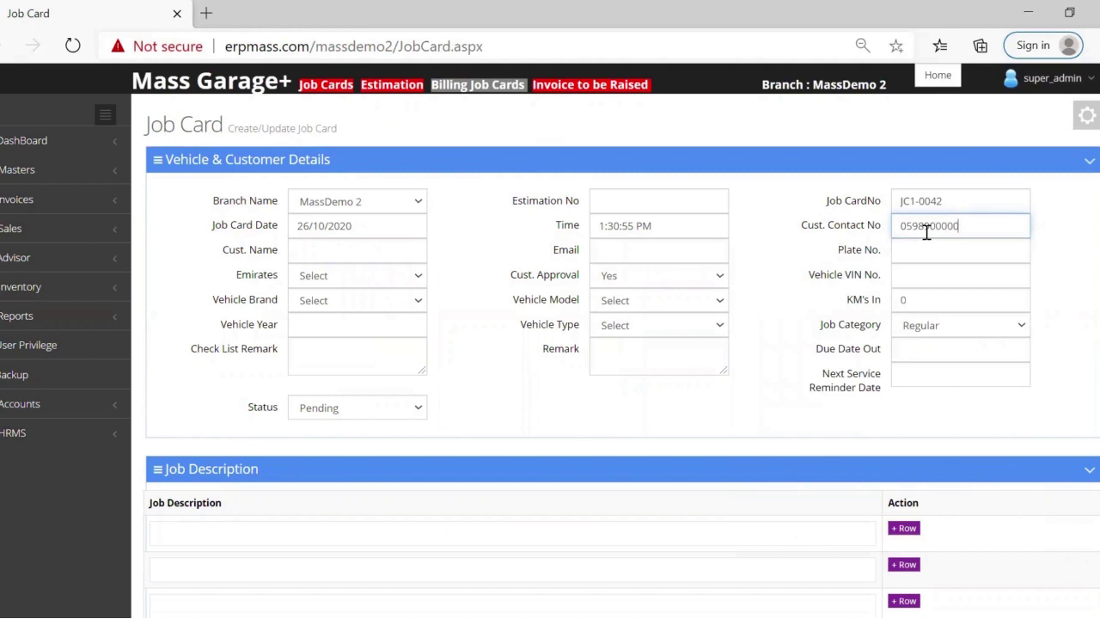
{"action": "key", "text": "Tab"}
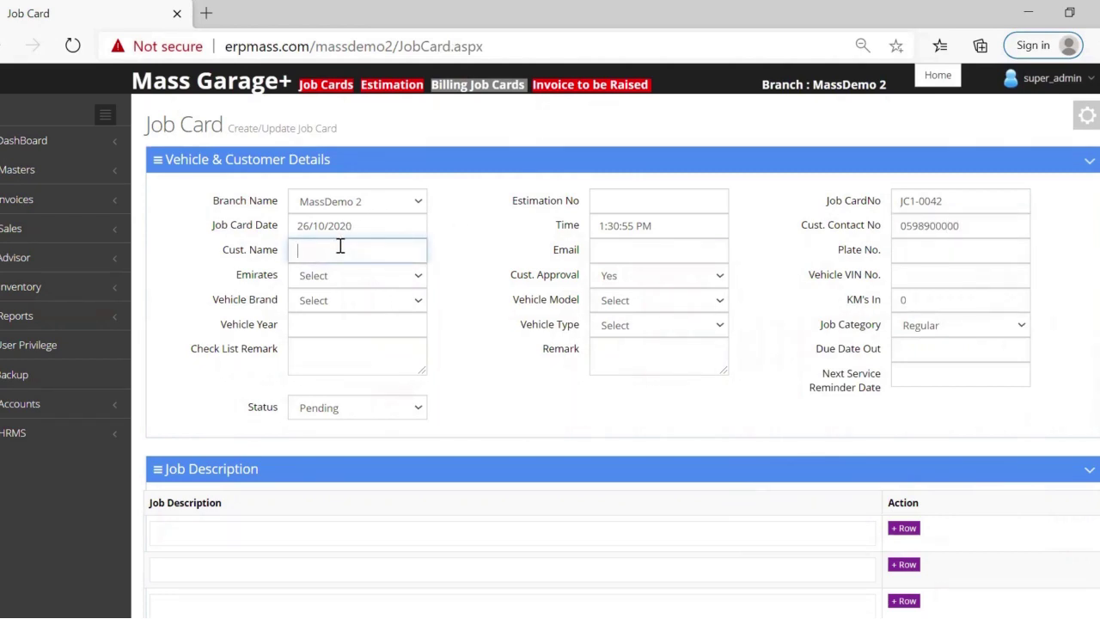
{"action": "key", "text": "Tab"}
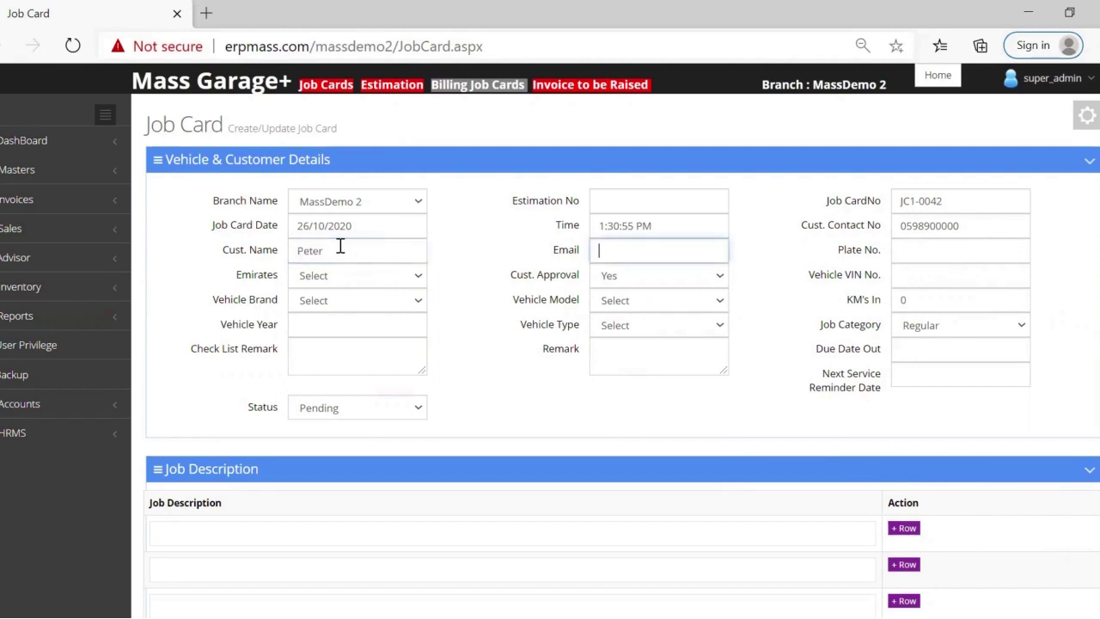
Step: Enter the plate number and set the emirate to DXB, brand AUDI, model A7
{"action": "left_click", "coordinate": [911, 249]}
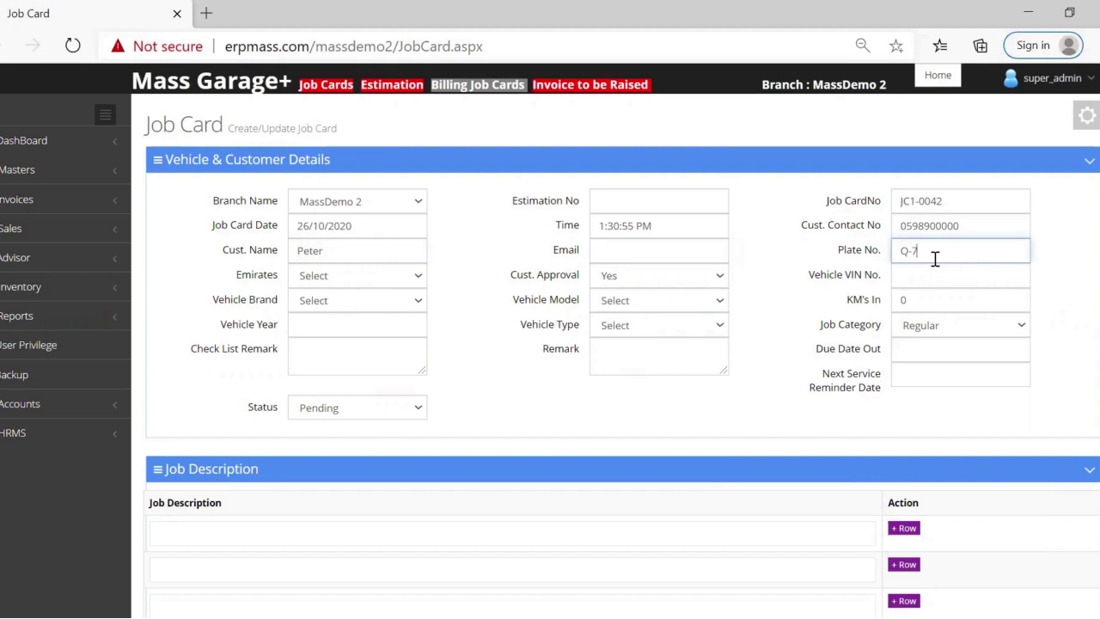
{"action": "left_click", "coordinate": [360, 277]}
{"action": "left_click", "coordinate": [346, 429]}
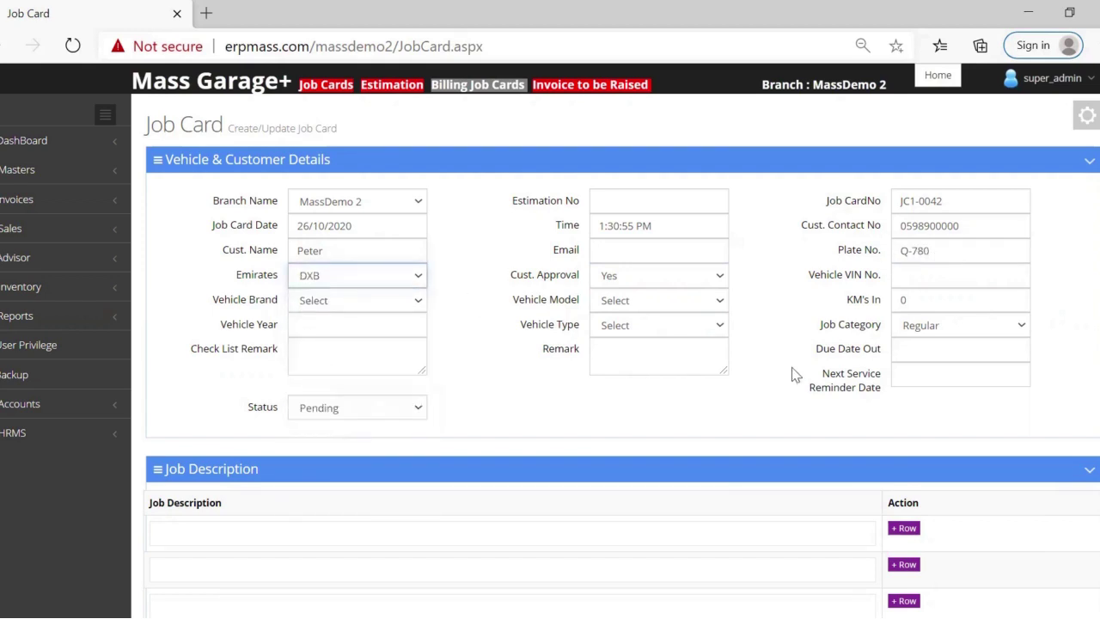
{"action": "left_click", "coordinate": [948, 276]}
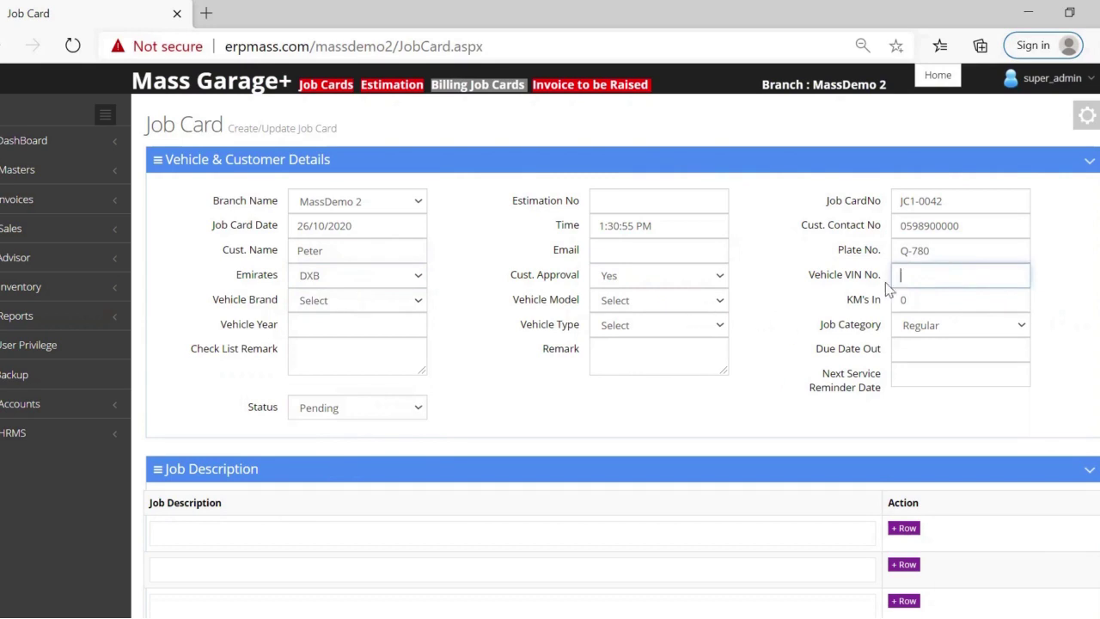
{"action": "left_click", "coordinate": [387, 300]}
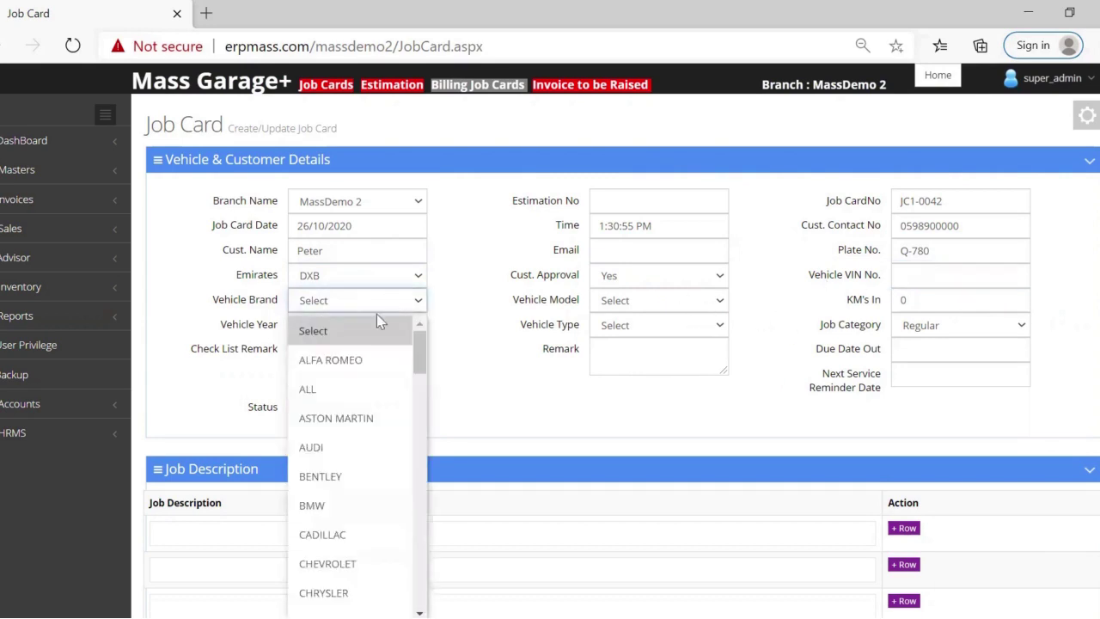
{"action": "left_click", "coordinate": [351, 448]}
{"action": "left_click", "coordinate": [674, 301]}
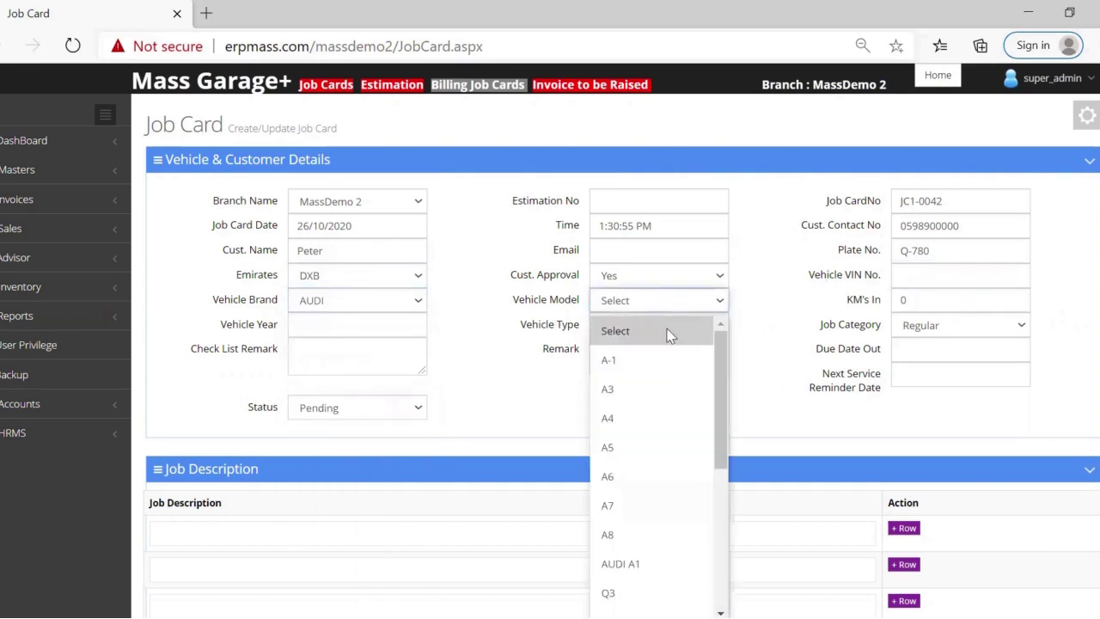
{"action": "left_click", "coordinate": [662, 500]}
Step: Enter 567677 km in and vehicle year 2020
{"action": "key", "text": "Tab"}
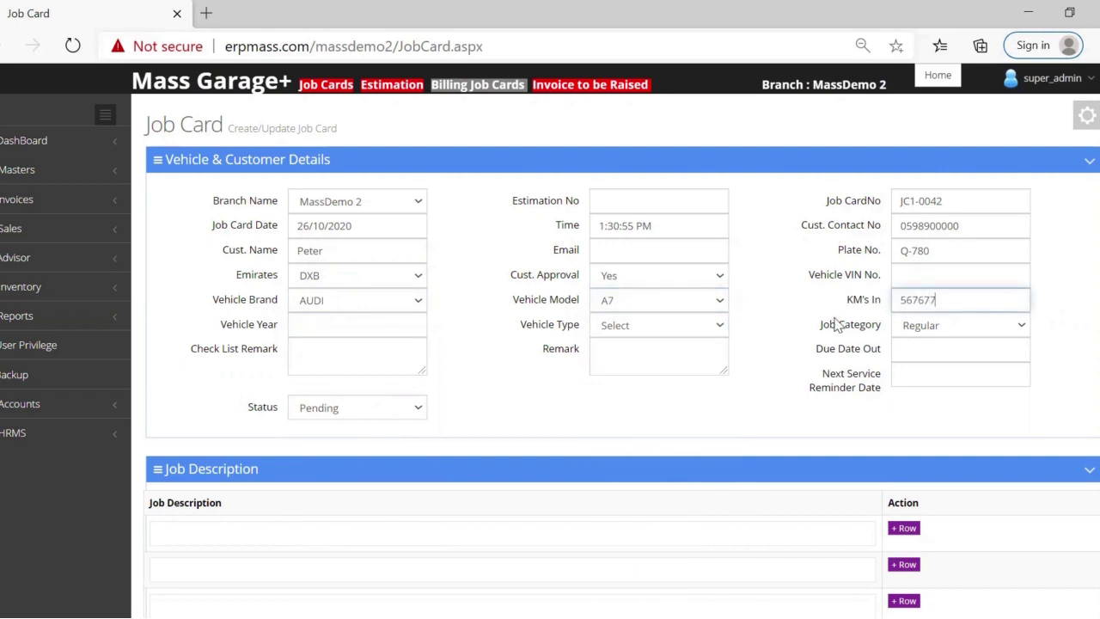
{"action": "left_click", "coordinate": [346, 329]}
{"action": "type", "text": "2020"}
{"action": "key", "text": "Tab"}
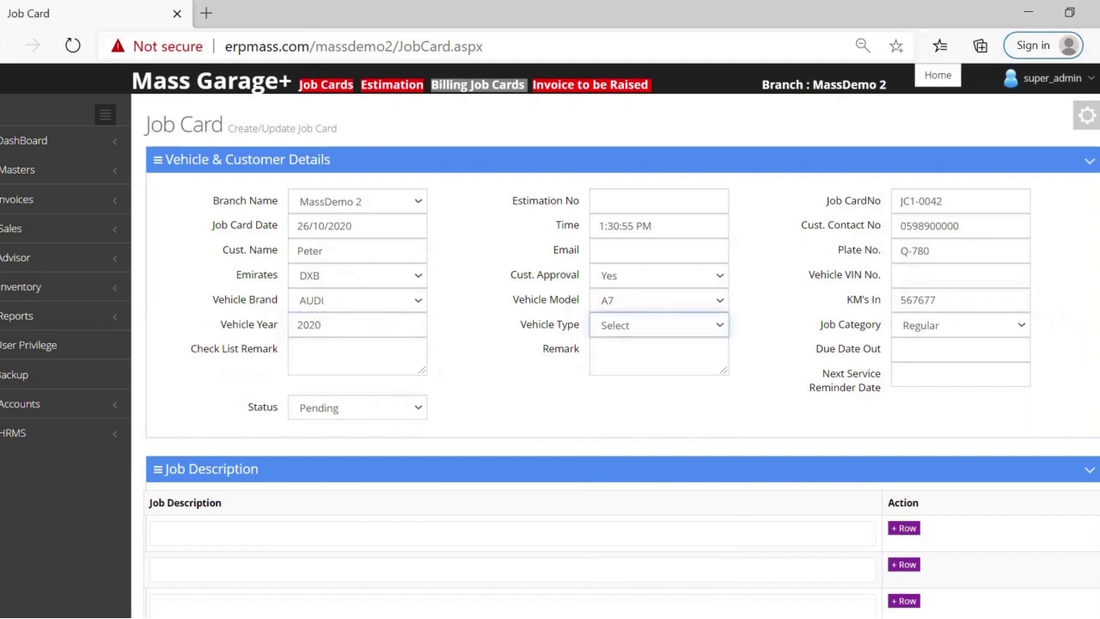
{"action": "scroll", "coordinate": [943, 312], "scroll_direction": "down", "scroll_amount": 4}
{"action": "left_click", "coordinate": [266, 222]}
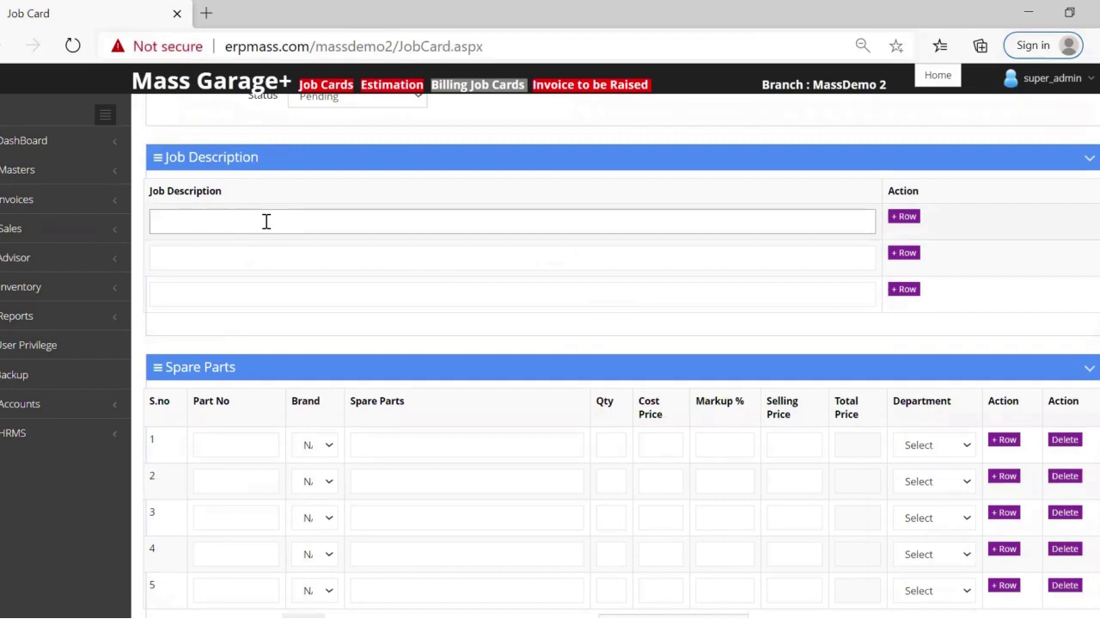
Step: Describe the job as Oil Filter & Oil Change and add the 5w20 Oil Filter part
{"action": "type", "text": "Oil Filter & Oil Change"}
{"action": "scroll", "coordinate": [569, 314], "scroll_direction": "down", "scroll_amount": 2}
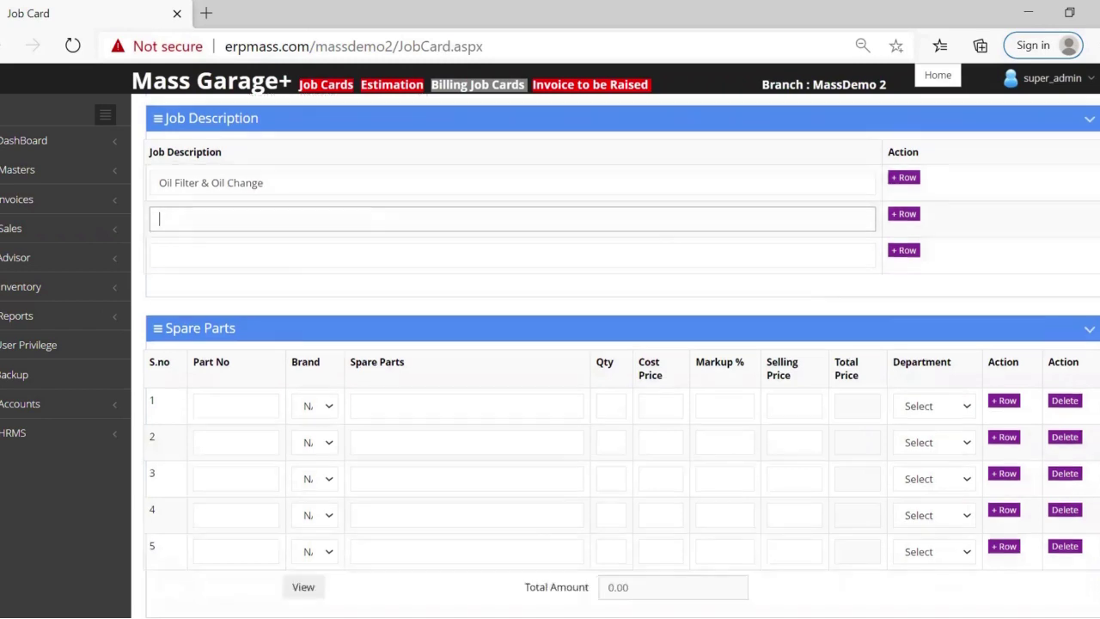
{"action": "left_click", "coordinate": [484, 272]}
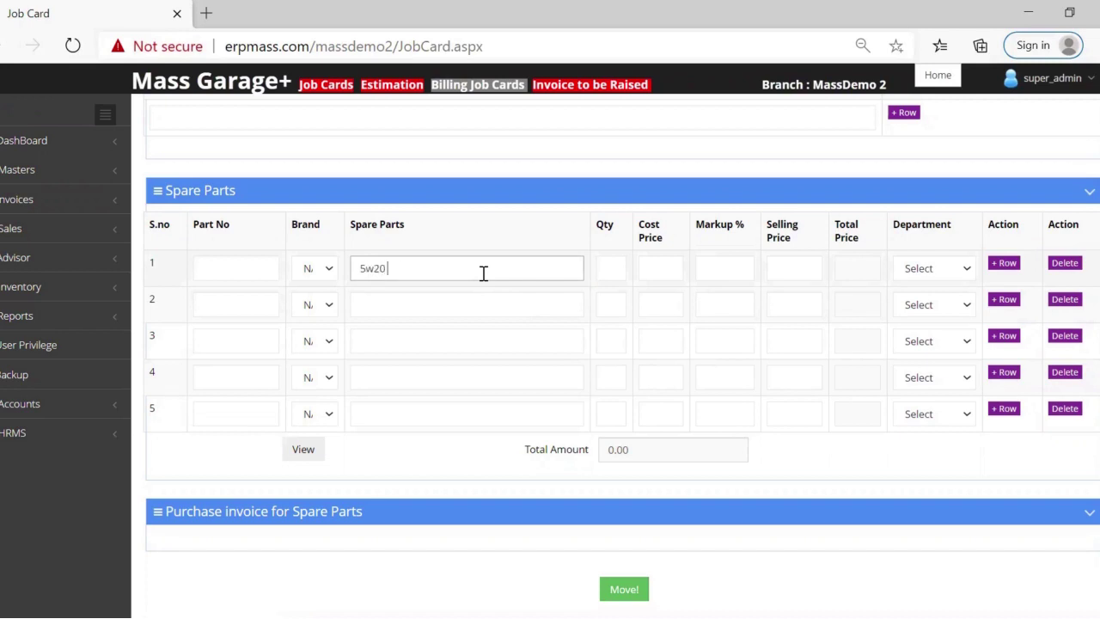
{"action": "type", "text": "5w20 Oil Filter"}
{"action": "key", "text": "Return"}
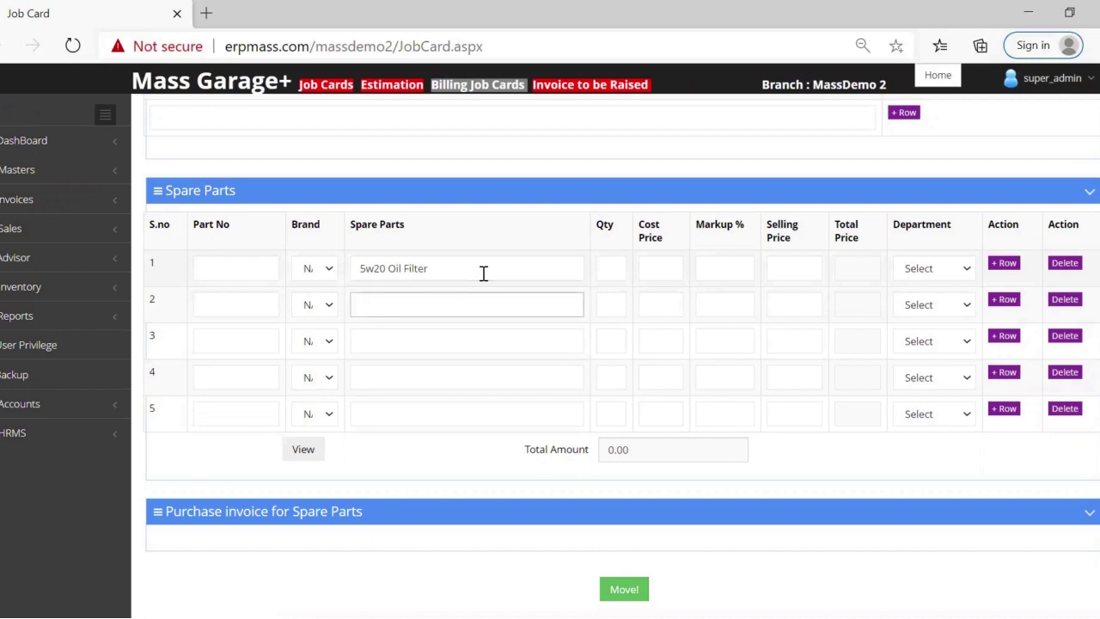
Step: Set the oil filter's selling price to 250 and its department to MECHANICAL
{"action": "left_click", "coordinate": [810, 269]}
{"action": "left_click_drag", "start_coordinate": [817, 270], "coordinate": [719, 289]}
{"action": "type", "text": "250"}
{"action": "key", "text": "Return"}
{"action": "left_click", "coordinate": [918, 269]}
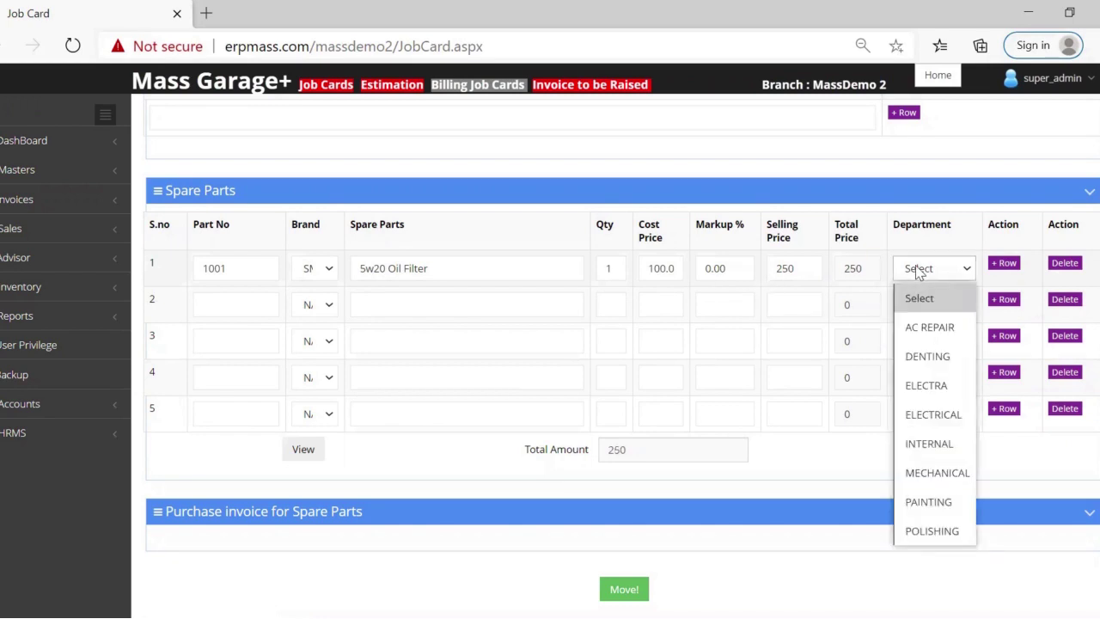
{"action": "left_click", "coordinate": [936, 475]}
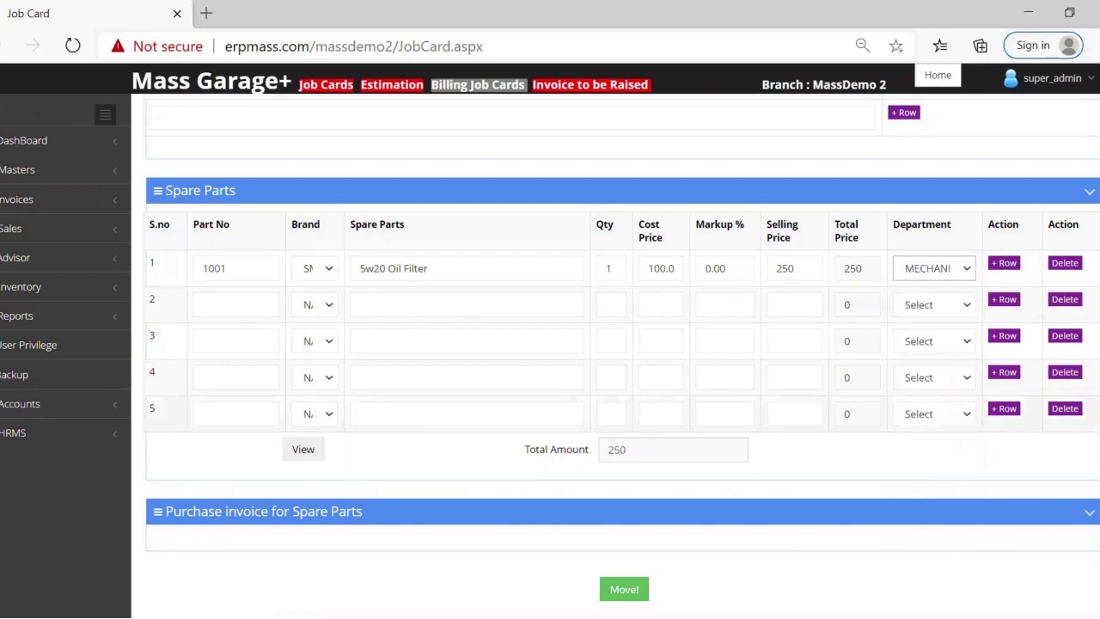
{"action": "scroll", "coordinate": [416, 346], "scroll_direction": "down", "scroll_amount": 4}
Step: Add a Labour Charges service at 200 in the MECHANICAL department
{"action": "left_click", "coordinate": [416, 345]}
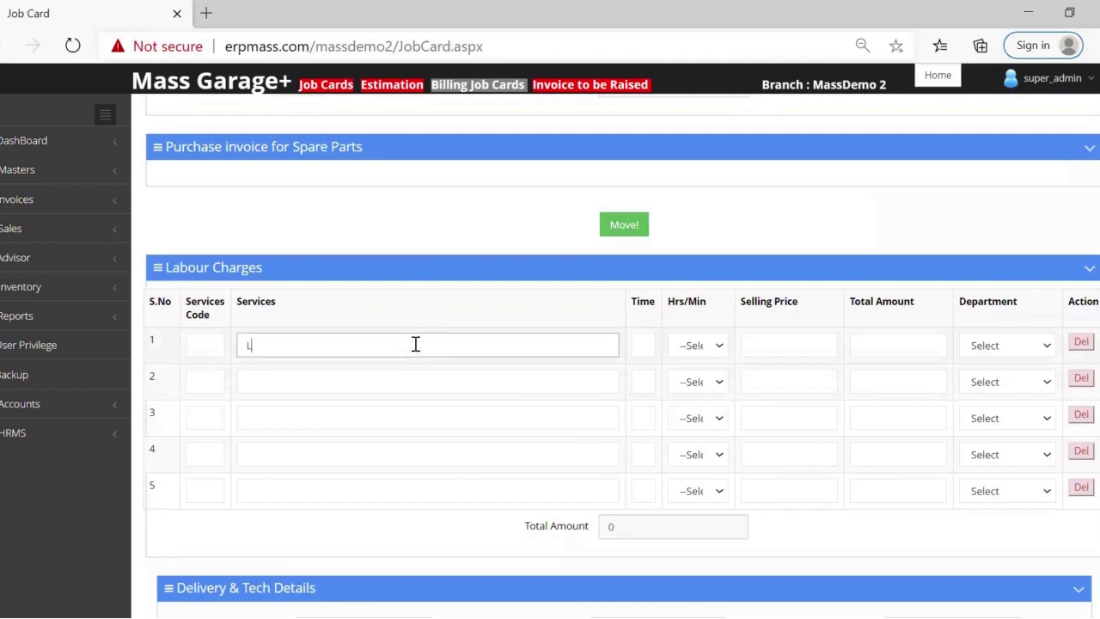
{"action": "type", "text": "Labour Charges"}
{"action": "key", "text": "Return"}
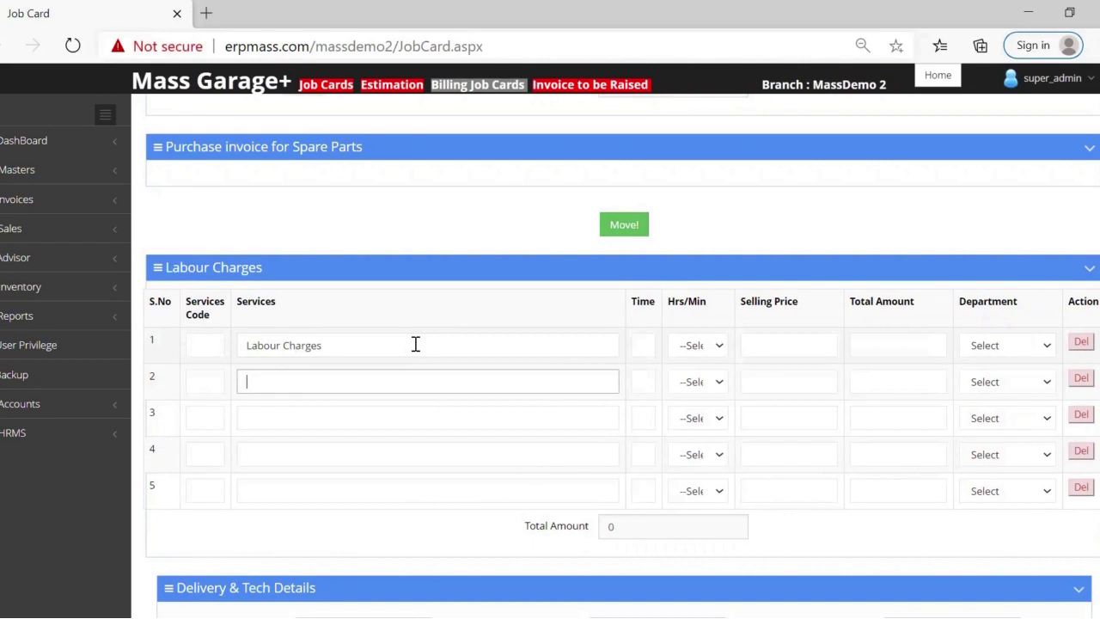
{"action": "left_click", "coordinate": [790, 346]}
{"action": "type", "text": "200"}
{"action": "key", "text": "Return"}
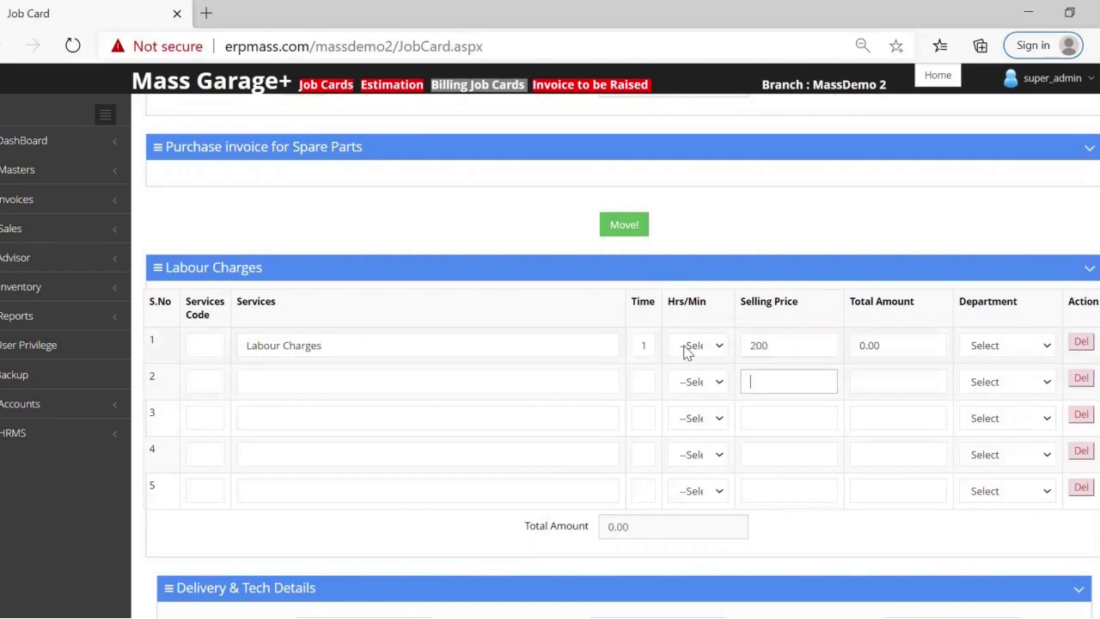
{"action": "left_click", "coordinate": [1015, 346]}
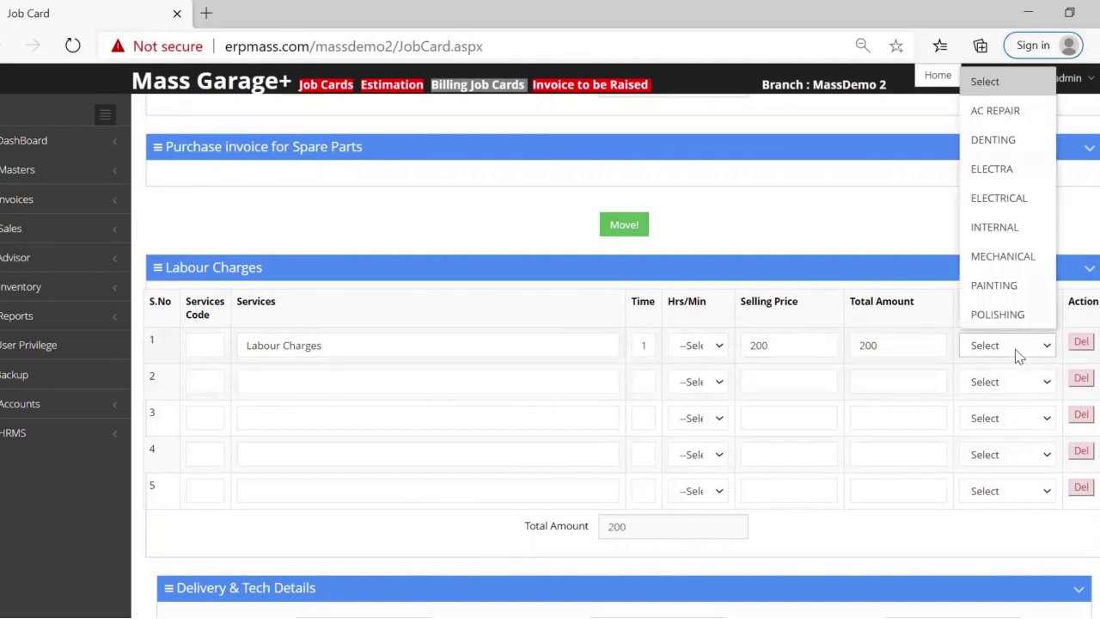
{"action": "left_click", "coordinate": [998, 257]}
Step: Save and print the job card, acknowledging the success alert
{"action": "scroll", "coordinate": [736, 472], "scroll_direction": "down", "scroll_amount": 3}
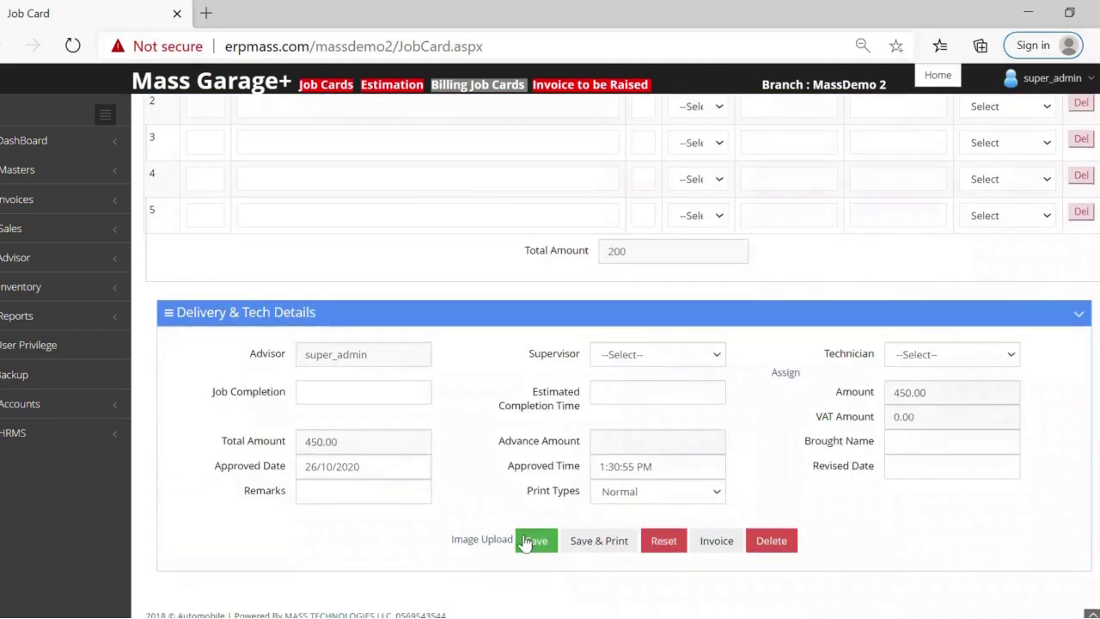
{"action": "left_click", "coordinate": [606, 538]}
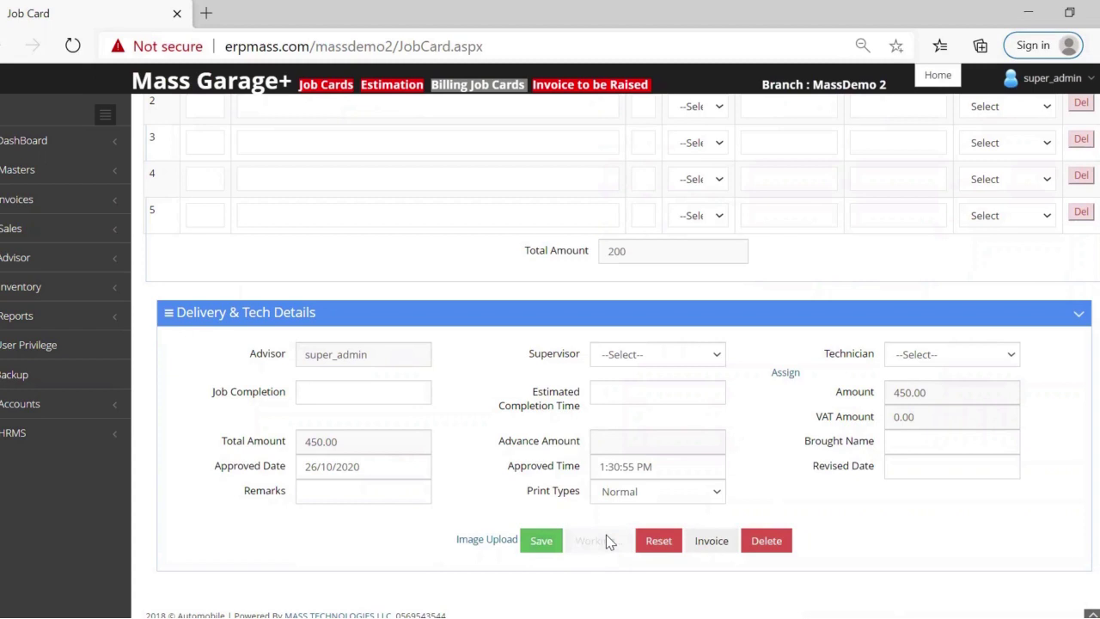
{"action": "key", "text": "Return"}
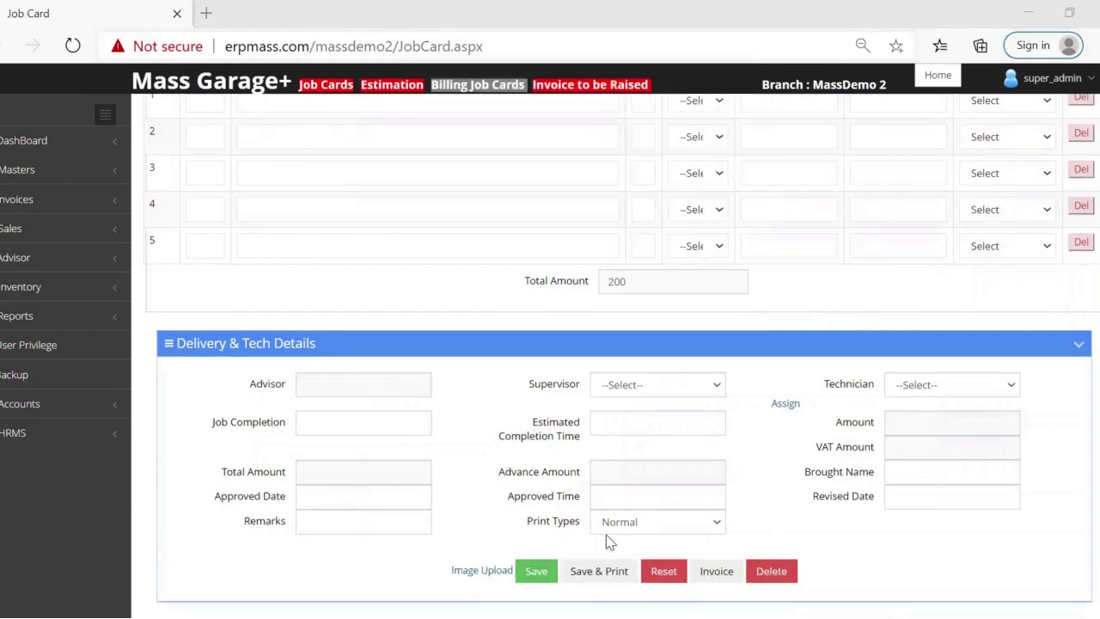
{"action": "key", "text": "ctrl+0"}
Step: From the dashboard's 15 pending job cards, reopen JC1-0042 in row 15
{"action": "left_click", "coordinate": [44, 141]}
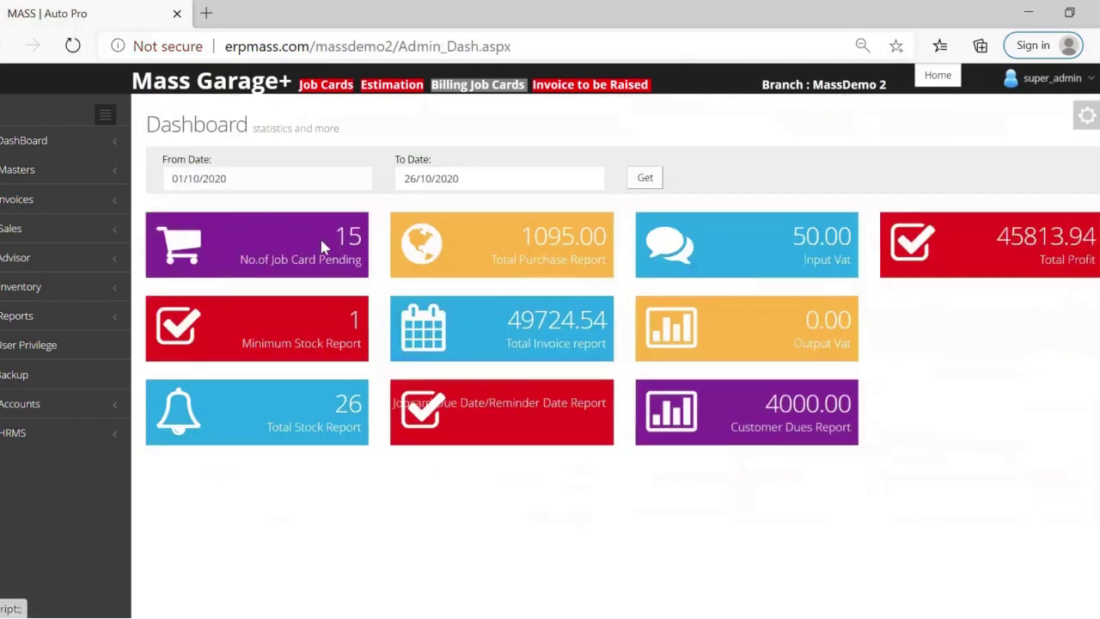
{"action": "double_click", "coordinate": [348, 236]}
{"action": "left_click", "coordinate": [319, 261]}
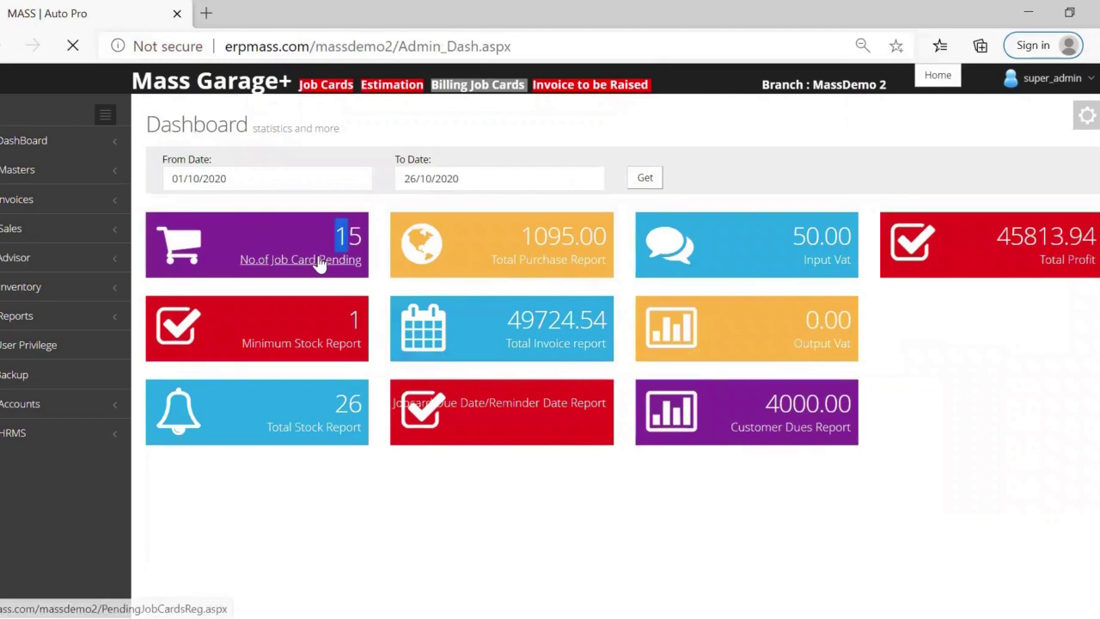
{"action": "scroll", "coordinate": [765, 454], "scroll_direction": "down", "scroll_amount": 2}
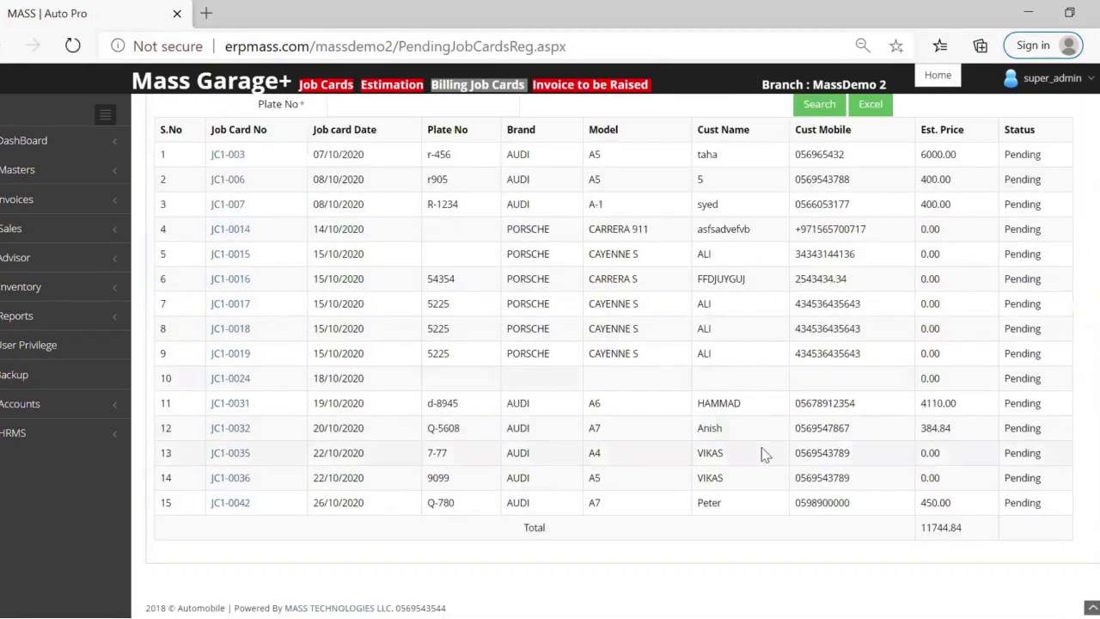
{"action": "left_click_drag", "start_coordinate": [728, 511], "coordinate": [696, 505]}
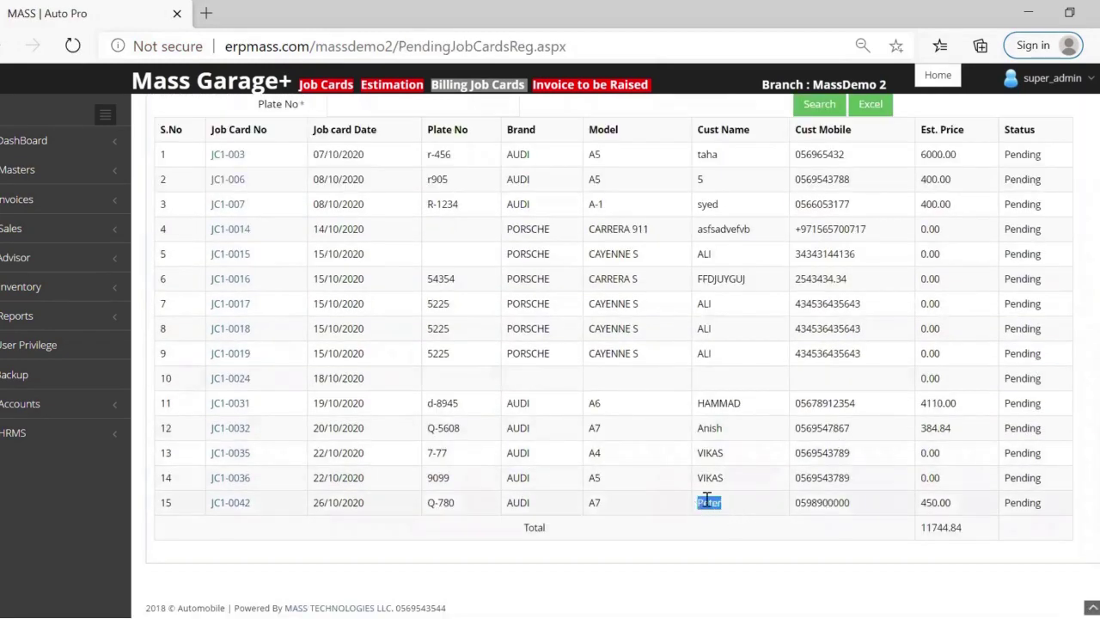
{"action": "left_click_drag", "start_coordinate": [1042, 503], "coordinate": [999, 506]}
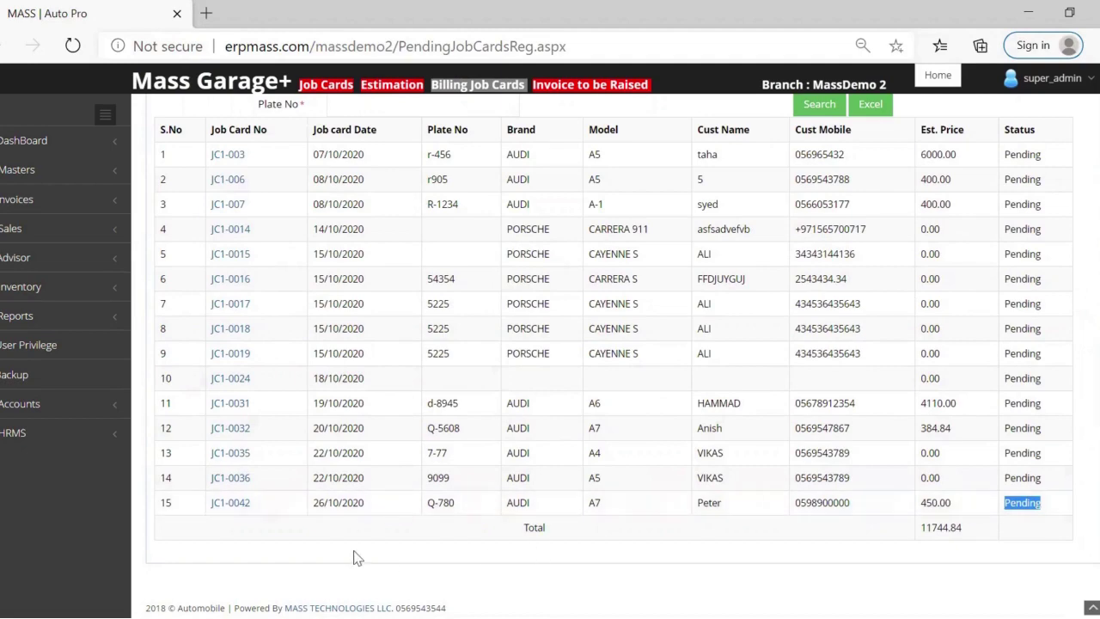
{"action": "left_click", "coordinate": [230, 503]}
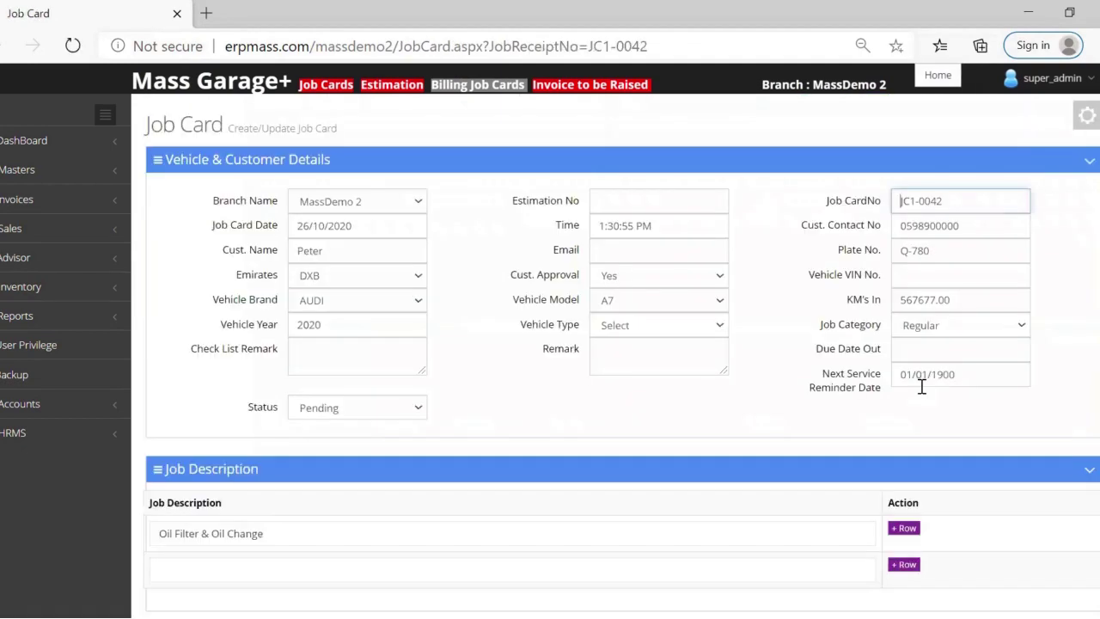
{"action": "scroll", "coordinate": [621, 357], "scroll_direction": "down", "scroll_amount": 7}
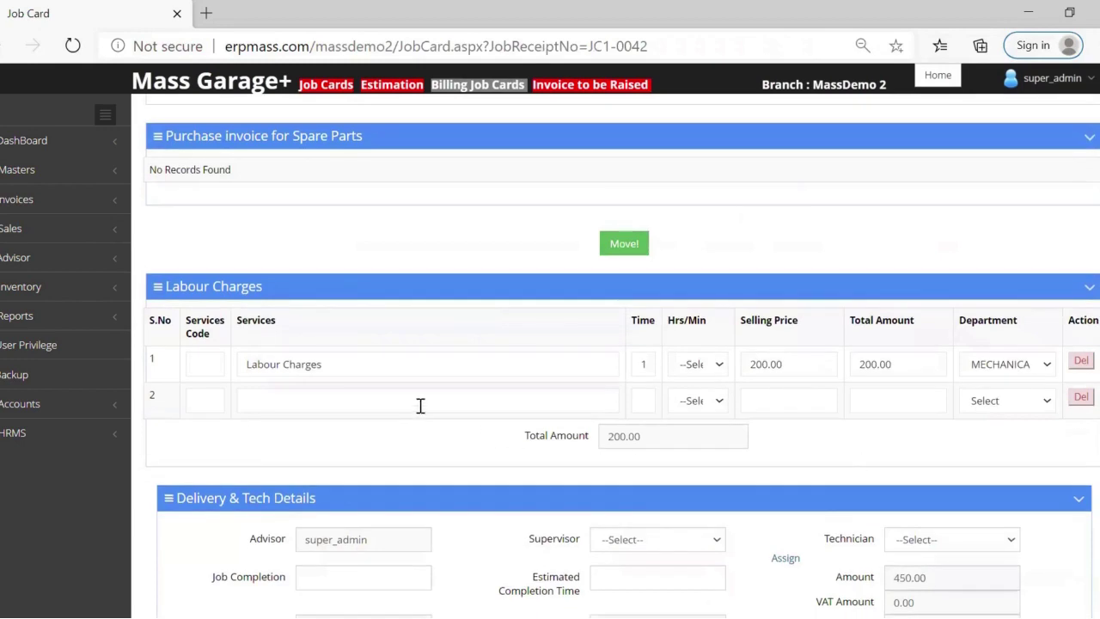
Step: Create the invoice for JC1-0042, producing bill I1-31/2020 totalling 450.00
{"action": "left_click", "coordinate": [420, 403]}
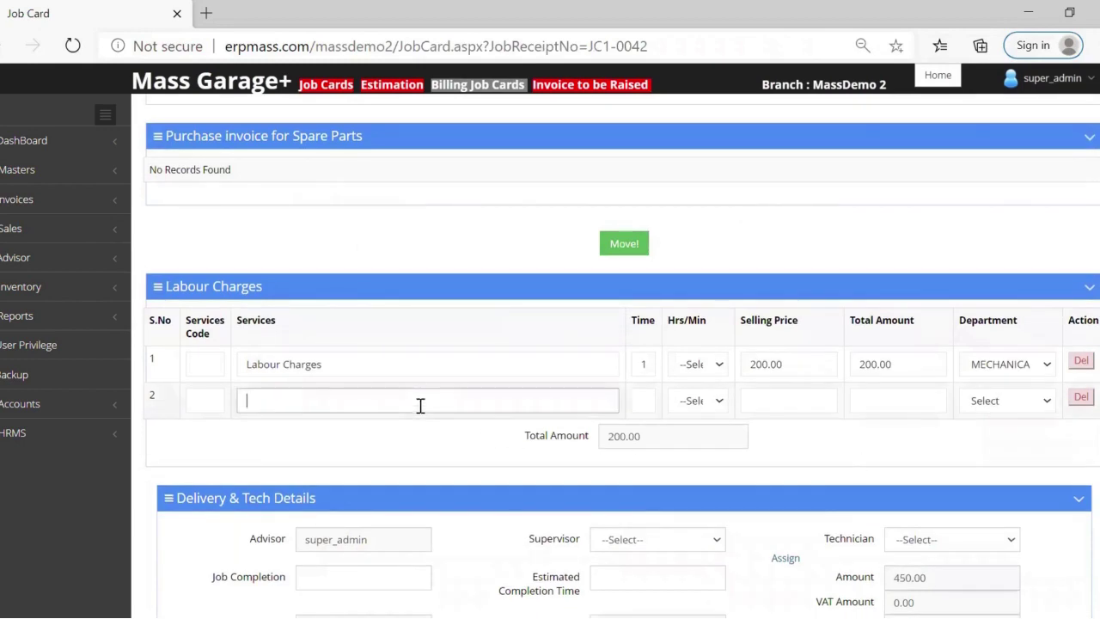
{"action": "scroll", "coordinate": [816, 515], "scroll_direction": "down", "scroll_amount": 2}
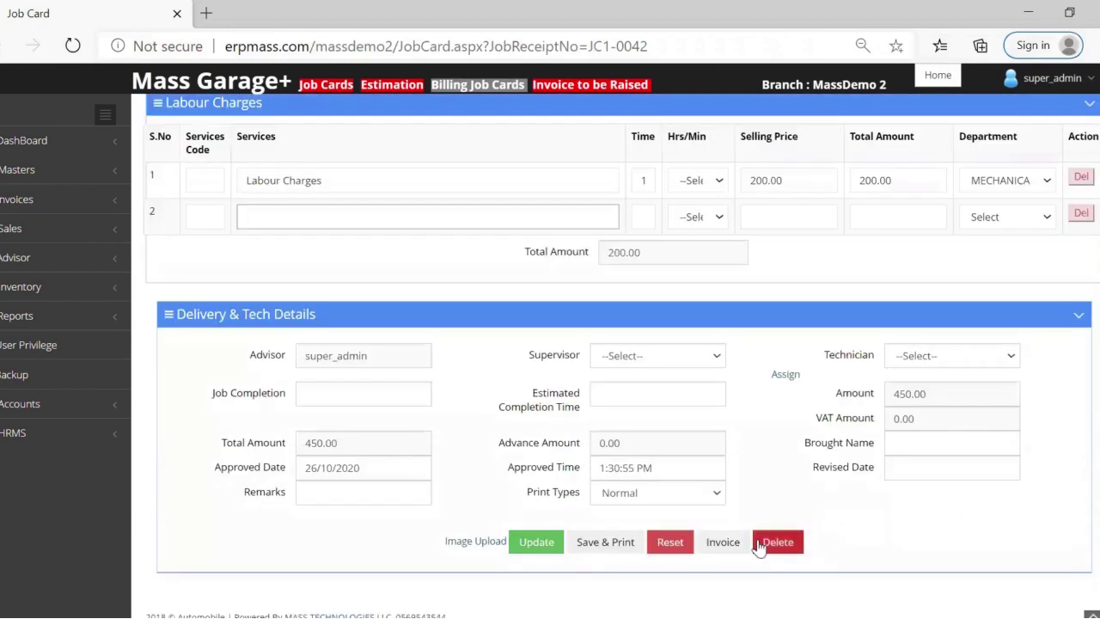
{"action": "left_click", "coordinate": [728, 543]}
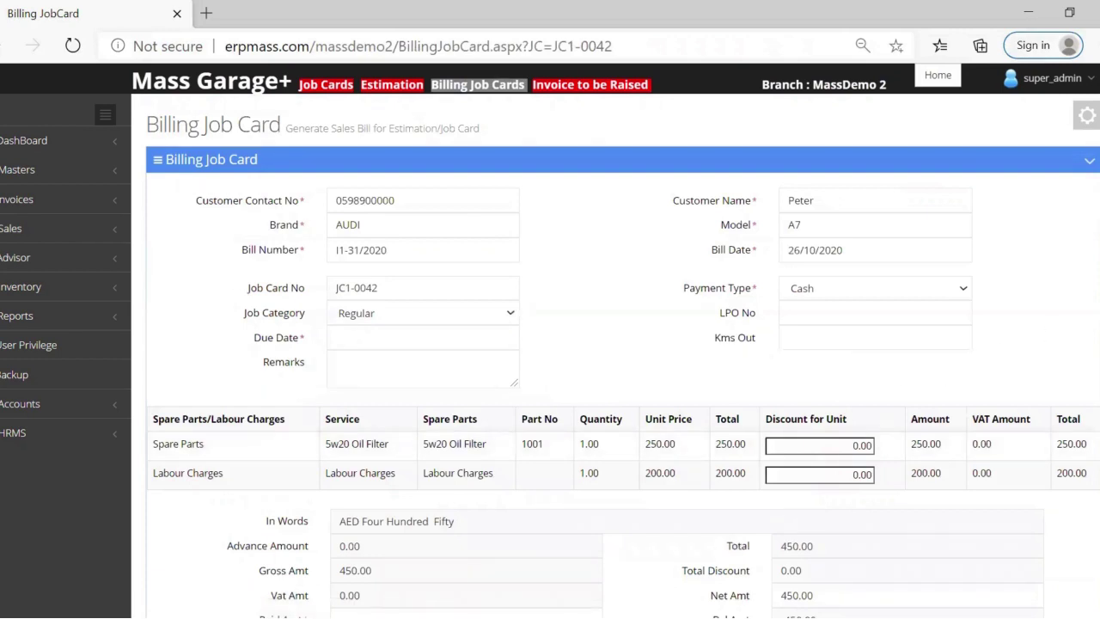
{"action": "scroll", "coordinate": [909, 240], "scroll_direction": "down", "scroll_amount": 1}
Step: Record a full cash payment of 450 and save the bill
{"action": "left_click", "coordinate": [876, 225]}
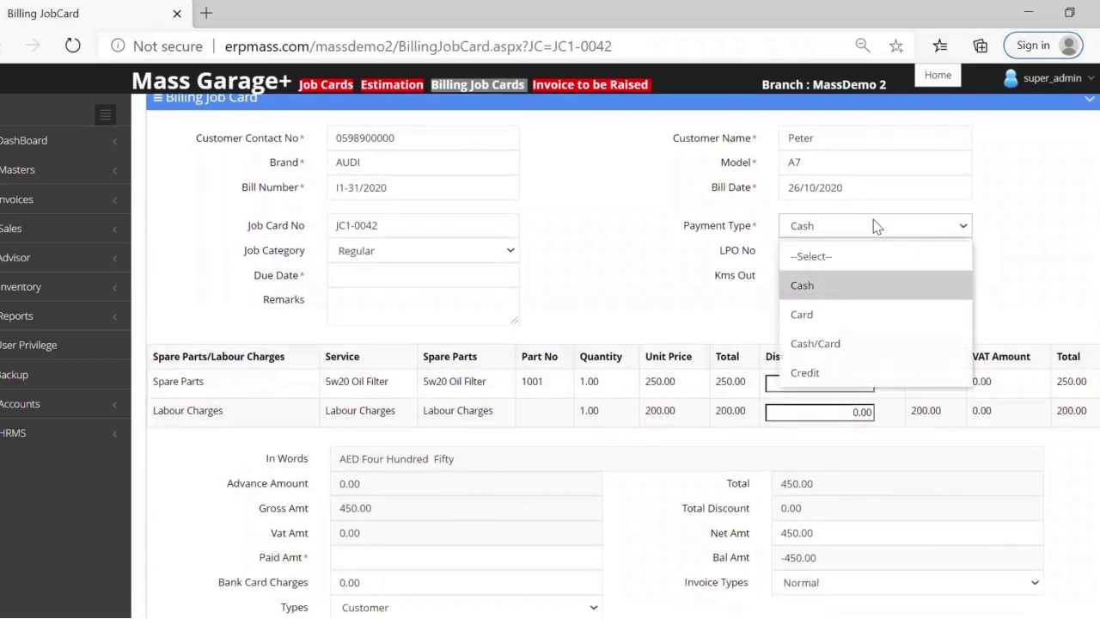
{"action": "left_click", "coordinate": [876, 225]}
{"action": "scroll", "coordinate": [737, 420], "scroll_direction": "down", "scroll_amount": 2}
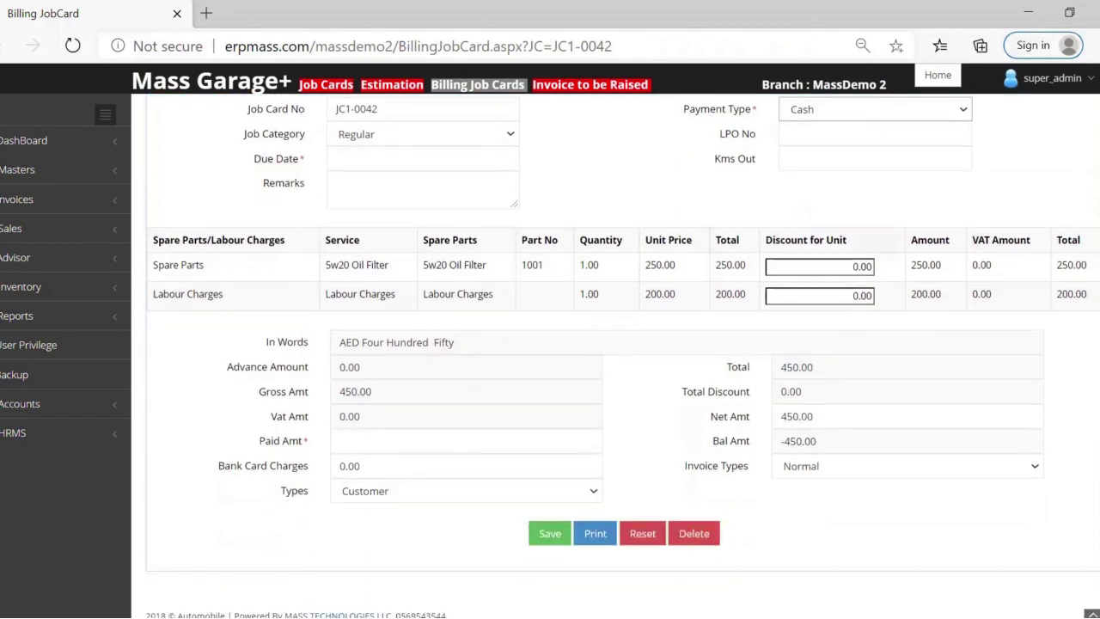
{"action": "left_click", "coordinate": [434, 444]}
{"action": "type", "text": "450"}
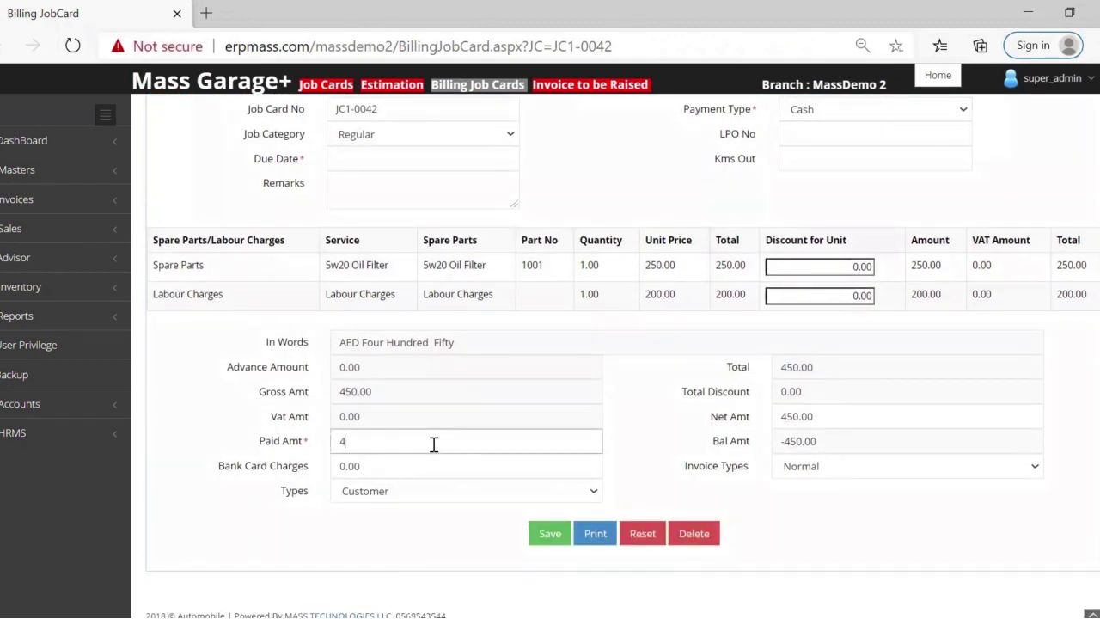
{"action": "left_click", "coordinate": [550, 532]}
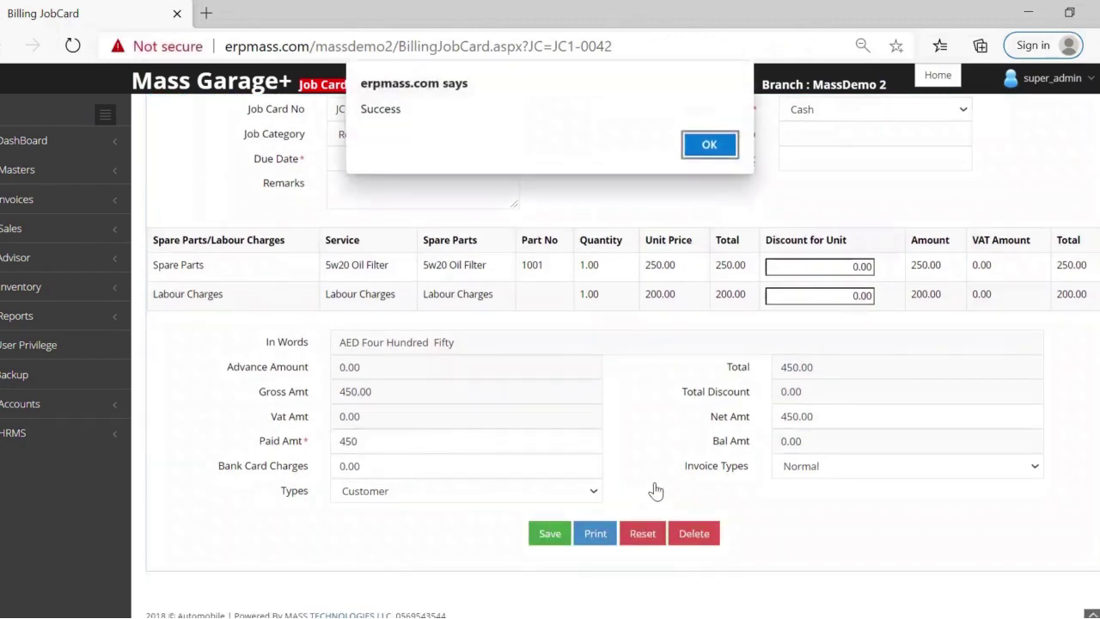
{"action": "key", "text": "Return"}
Step: Print the bill and start new blank job card JC1-0043
{"action": "left_click", "coordinate": [601, 534]}
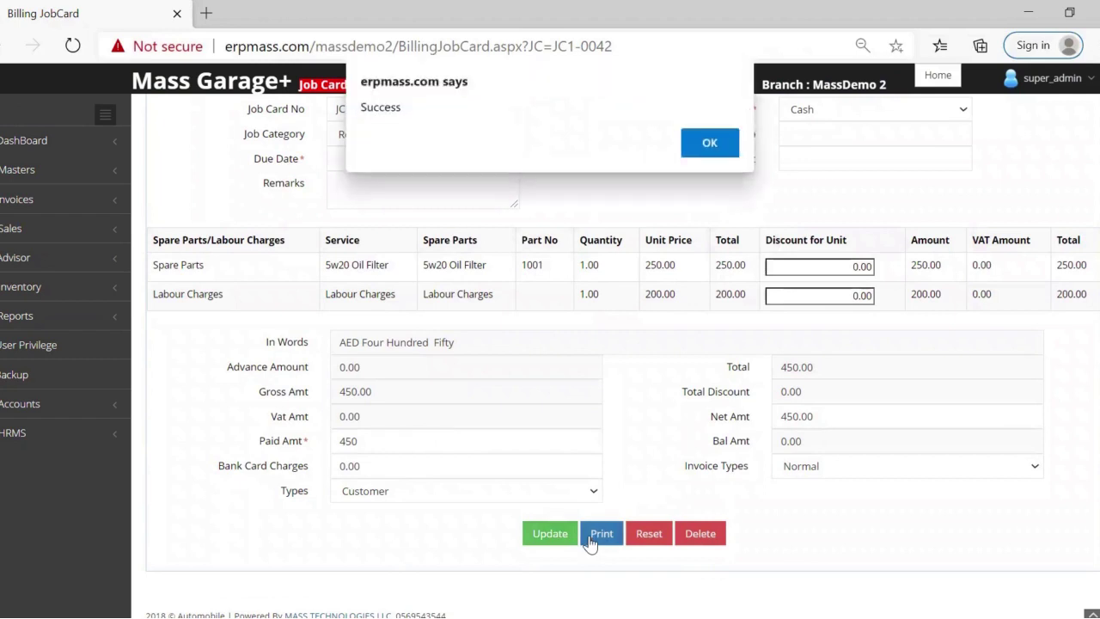
{"action": "key", "text": "Return"}
{"action": "key", "text": "ctrl+0"}
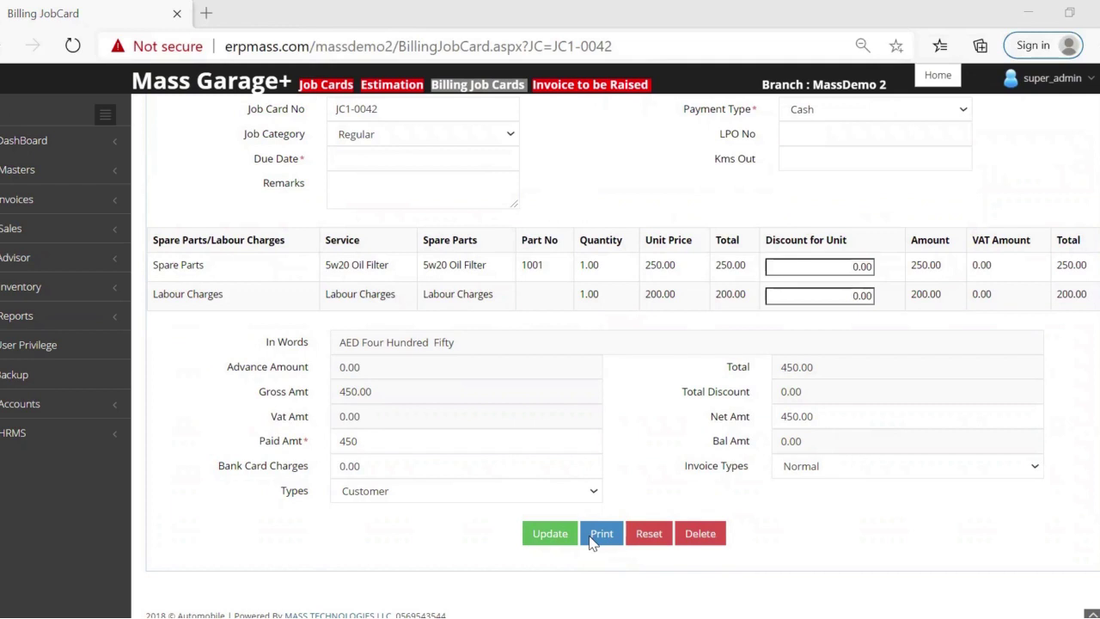
{"action": "left_click", "coordinate": [317, 89]}
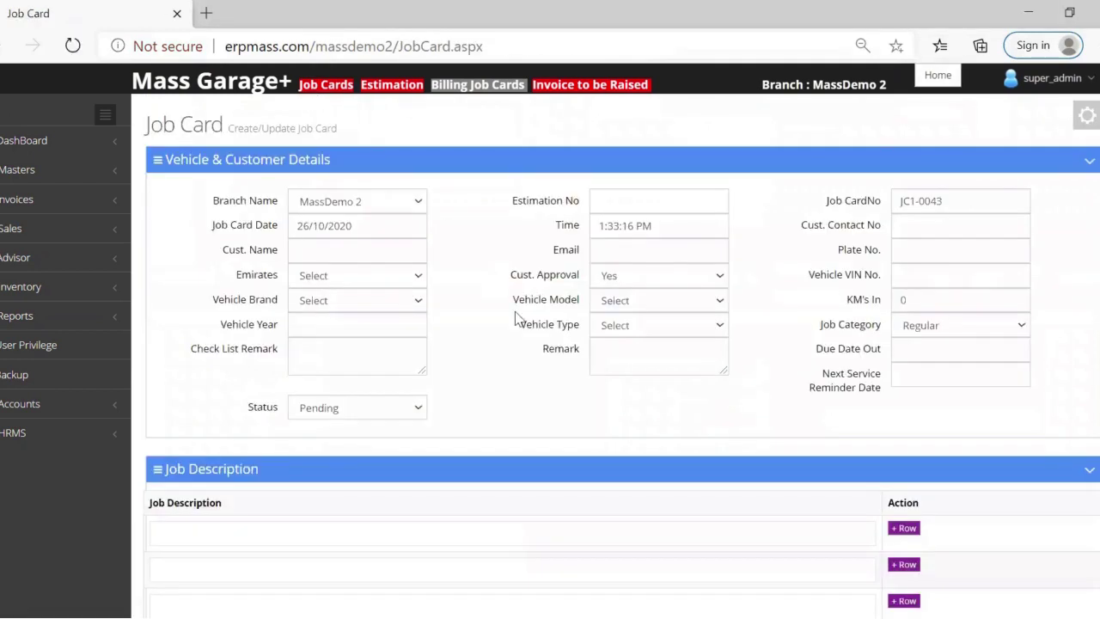
Step: Inspect the blank job card form and view it in iPhone X device emulation
{"action": "right_click", "coordinate": [516, 318]}
{"action": "key", "text": "Escape"}
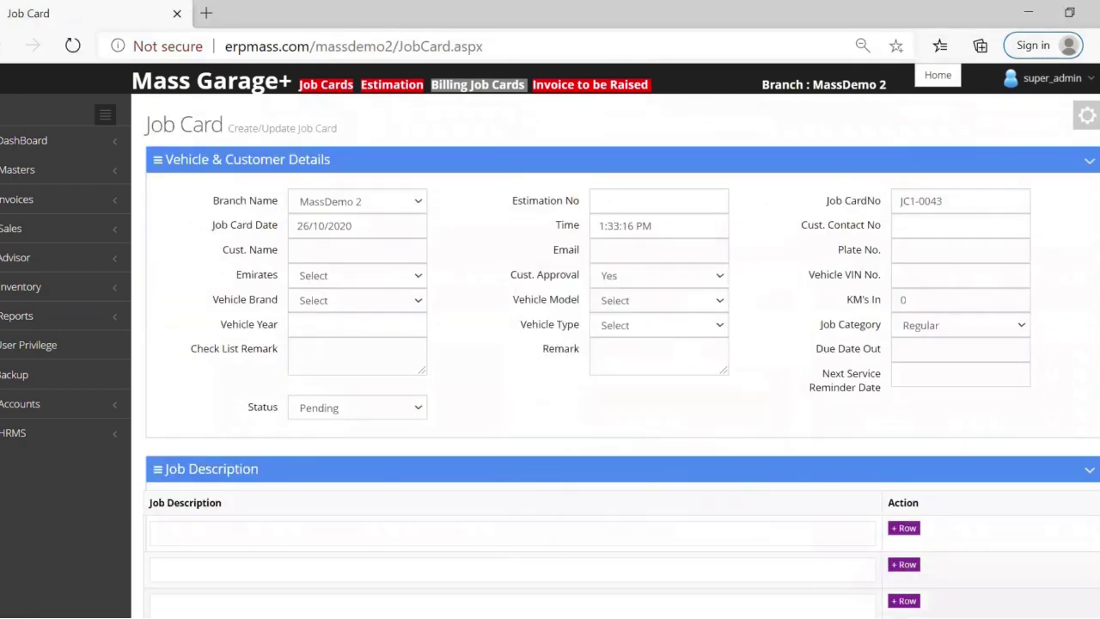
{"action": "scroll", "coordinate": [274, 490], "scroll_direction": "down", "scroll_amount": 3}
{"action": "scroll", "coordinate": [274, 489], "scroll_direction": "down", "scroll_amount": 15}
{"action": "scroll", "coordinate": [274, 494], "scroll_direction": "up", "scroll_amount": 15}
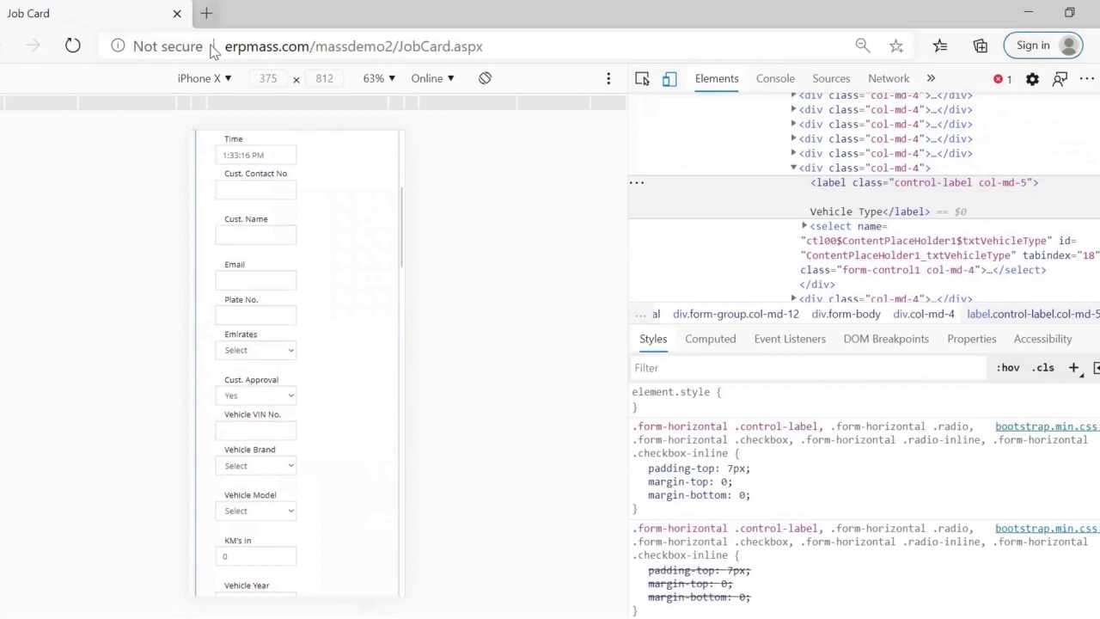
Step: Switch the emulated device to iPad in landscape and scroll through the job card
{"action": "left_click", "coordinate": [219, 79]}
{"action": "left_click", "coordinate": [240, 372]}
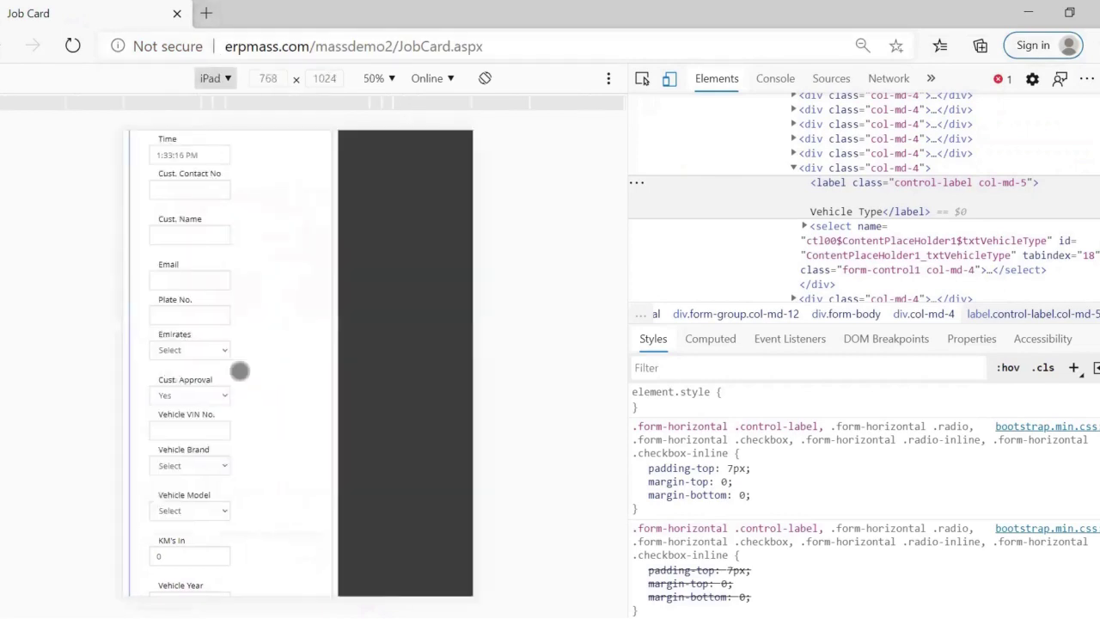
{"action": "left_click", "coordinate": [484, 78]}
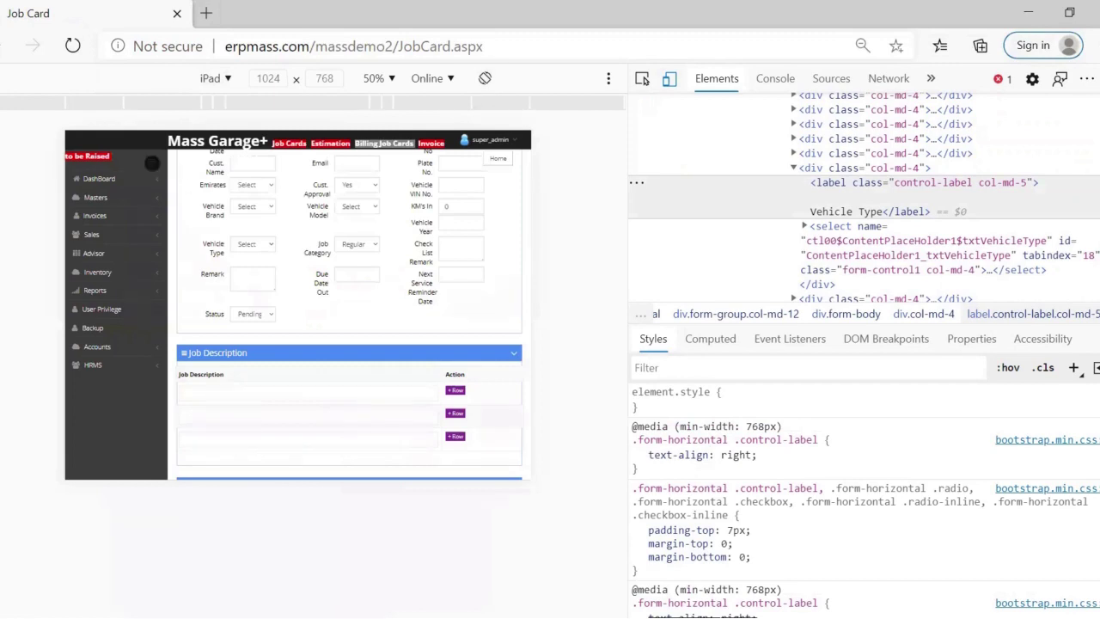
{"action": "scroll", "coordinate": [317, 429], "scroll_direction": "up", "scroll_amount": 3}
{"action": "scroll", "coordinate": [317, 430], "scroll_direction": "down", "scroll_amount": 3}
{"action": "scroll", "coordinate": [317, 429], "scroll_direction": "down", "scroll_amount": 5}
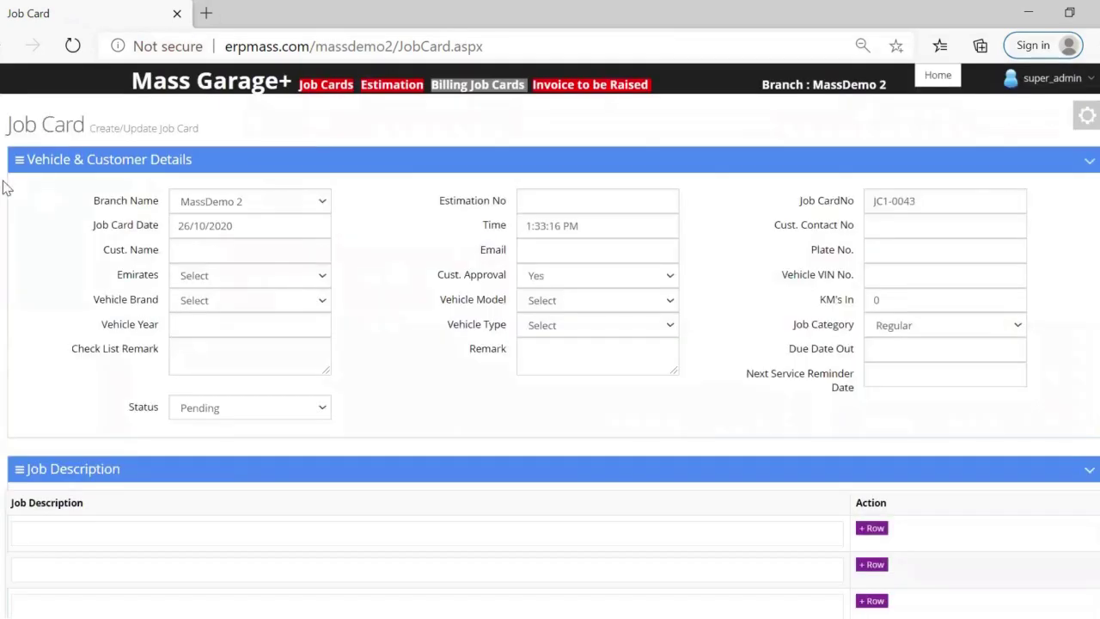
Step: Expand Reports > Job Cards, then Invoices > Purchases in the module sidebar
{"action": "mouse_move", "coordinate": [5, 189]}
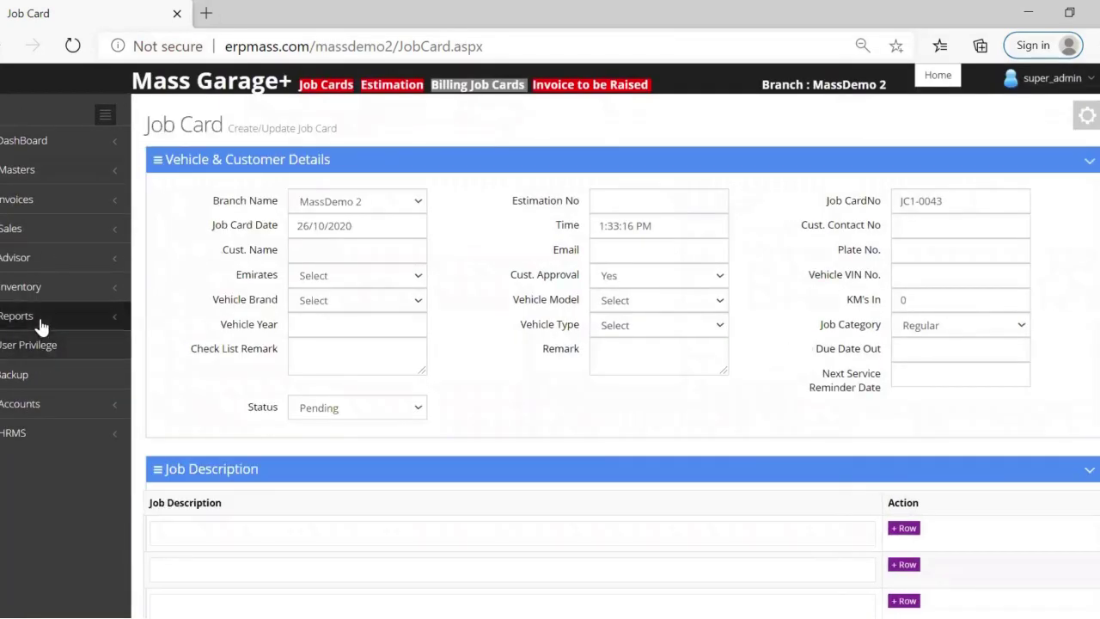
{"action": "left_click", "coordinate": [41, 316]}
{"action": "left_click", "coordinate": [34, 348]}
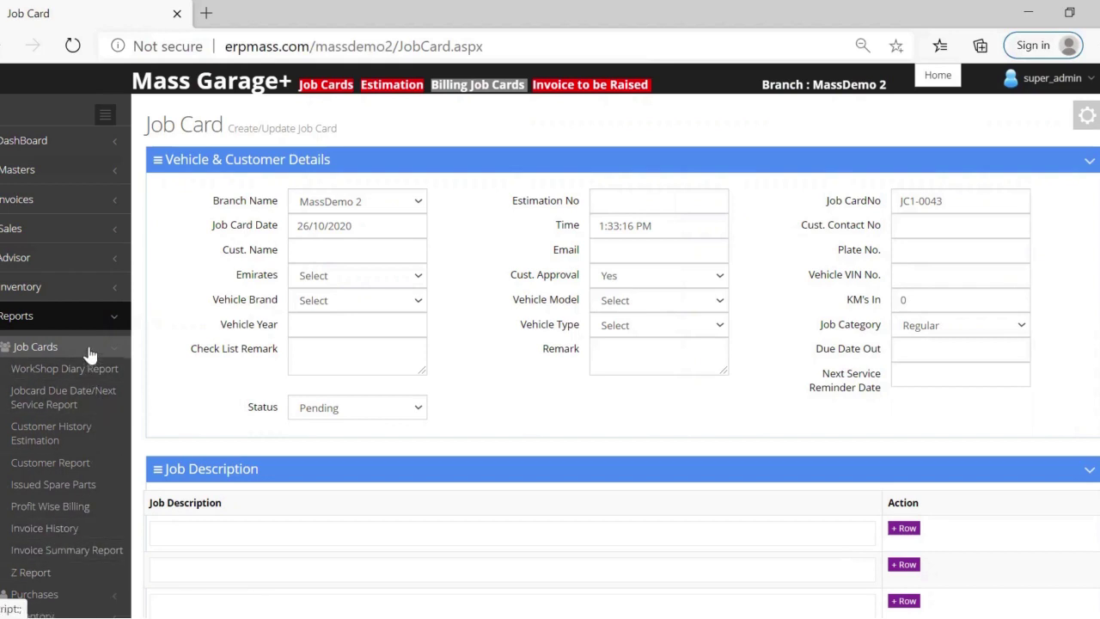
{"action": "left_click", "coordinate": [51, 346]}
{"action": "left_click", "coordinate": [49, 202]}
{"action": "left_click", "coordinate": [49, 228]}
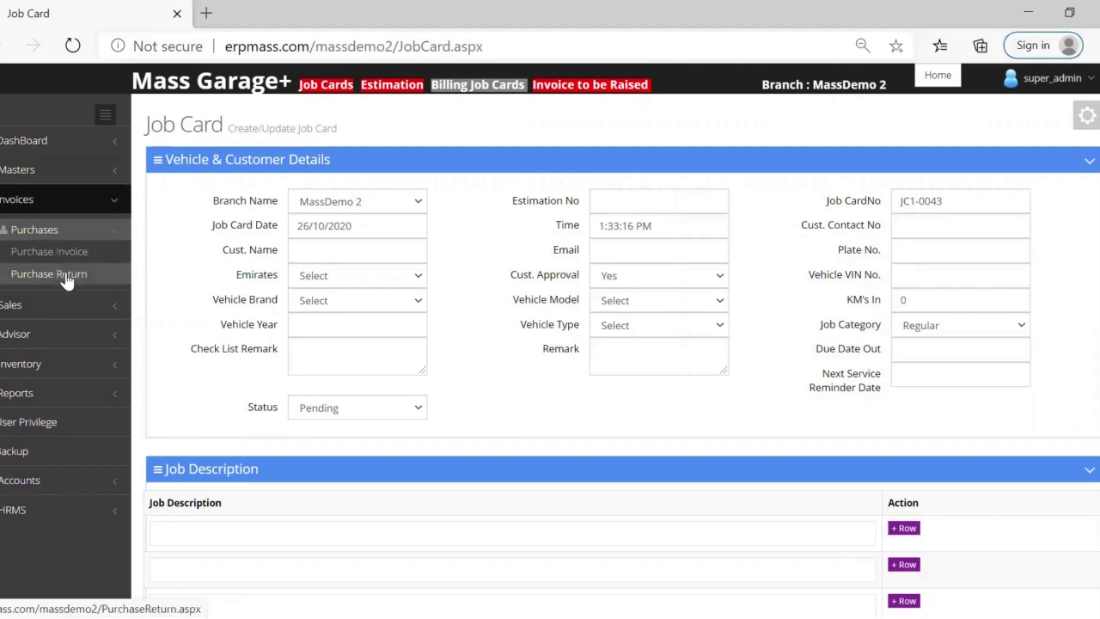
Step: Open Inventory, view inventory reports like Stock Statement, and revisit Invoices purchase entries
{"action": "left_click", "coordinate": [63, 371]}
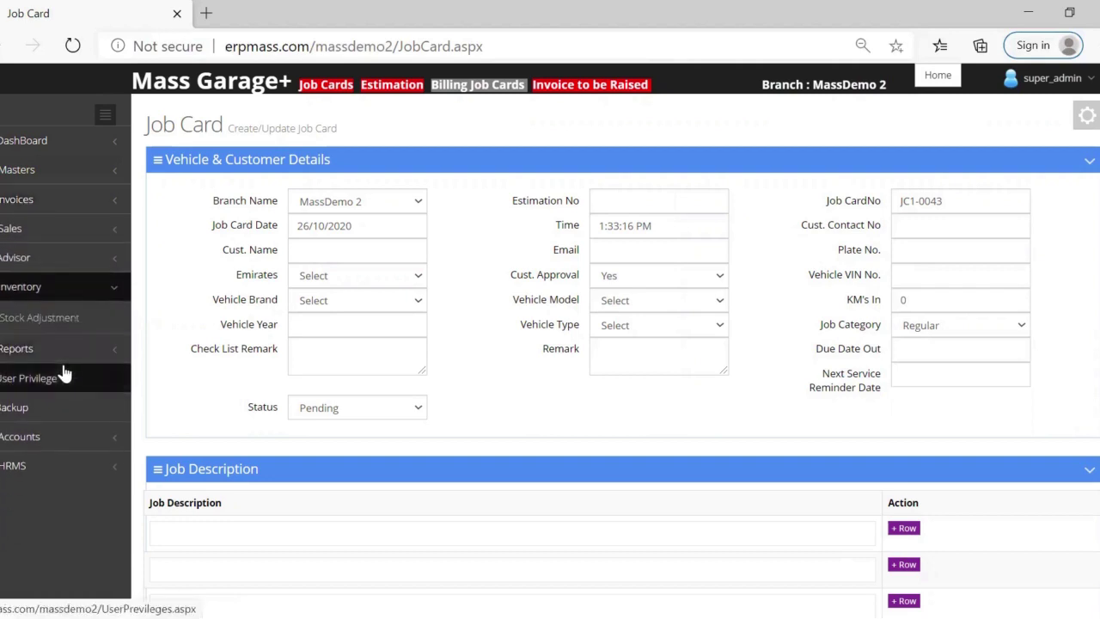
{"action": "left_click", "coordinate": [44, 348]}
{"action": "left_click", "coordinate": [32, 391]}
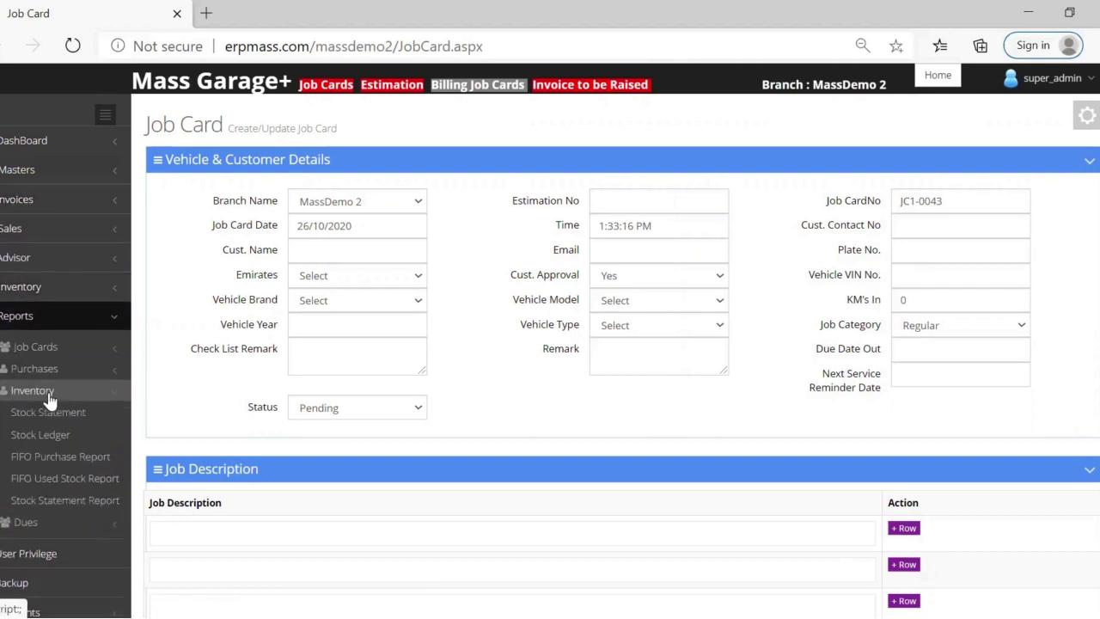
{"action": "left_click", "coordinate": [39, 395]}
{"action": "left_click", "coordinate": [33, 202]}
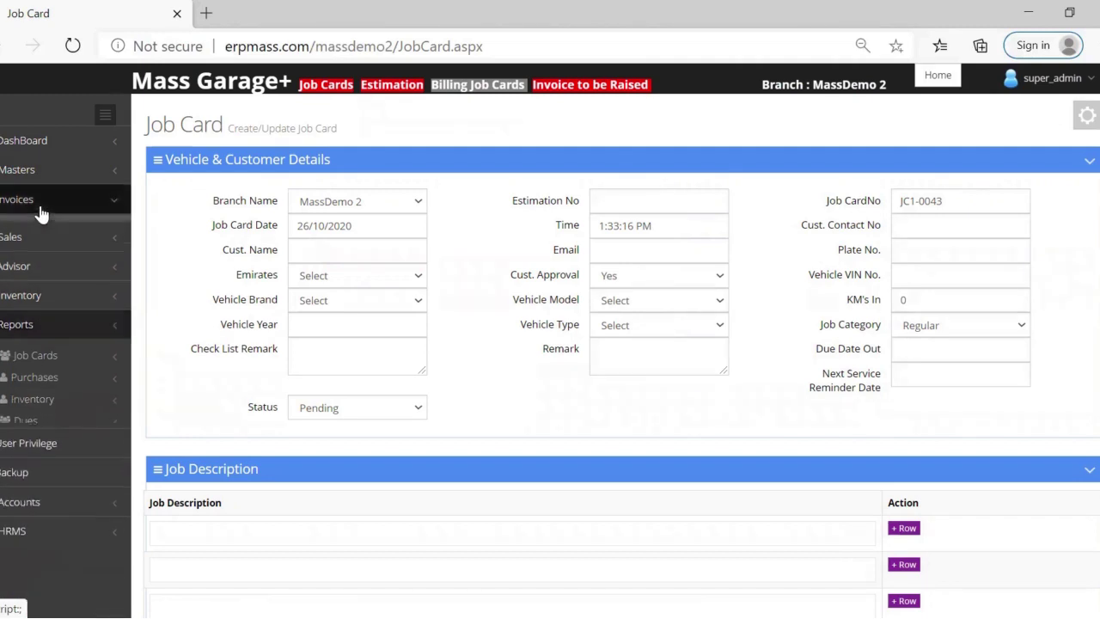
{"action": "left_click", "coordinate": [38, 232]}
Step: Show the Purchases and Dues reports, collapse Reports, and open Accounts
{"action": "left_click", "coordinate": [49, 396]}
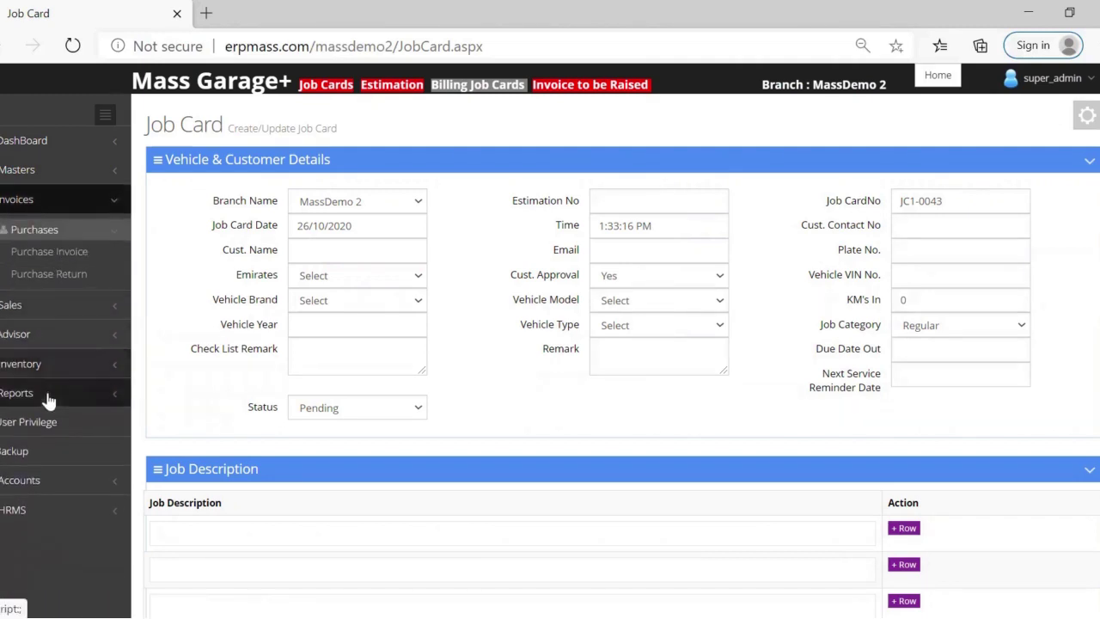
{"action": "left_click", "coordinate": [54, 369]}
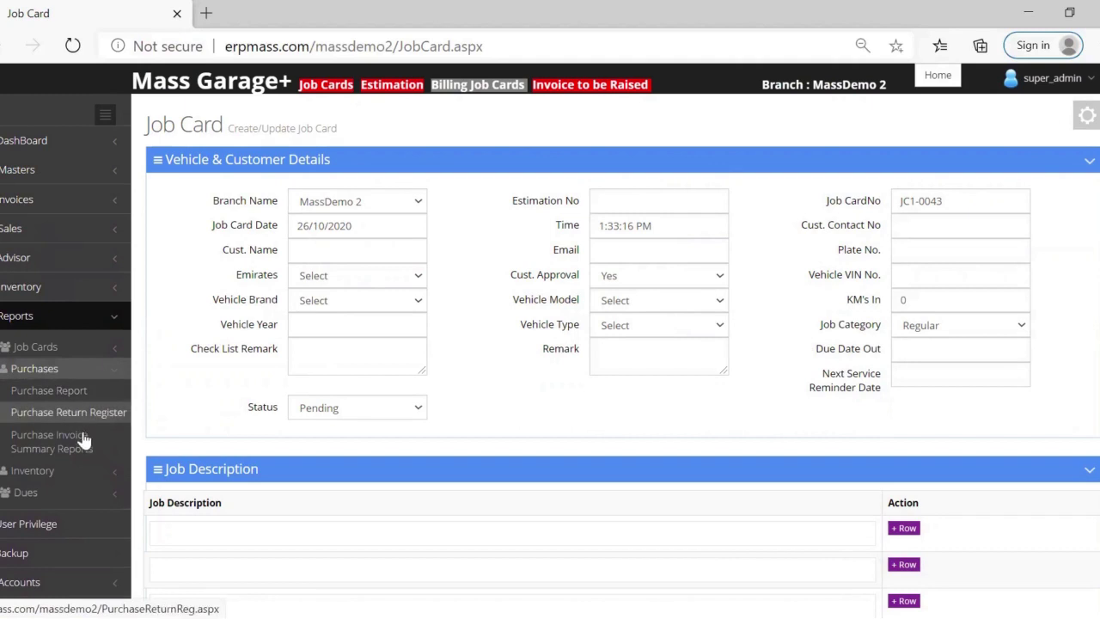
{"action": "left_click", "coordinate": [78, 496]}
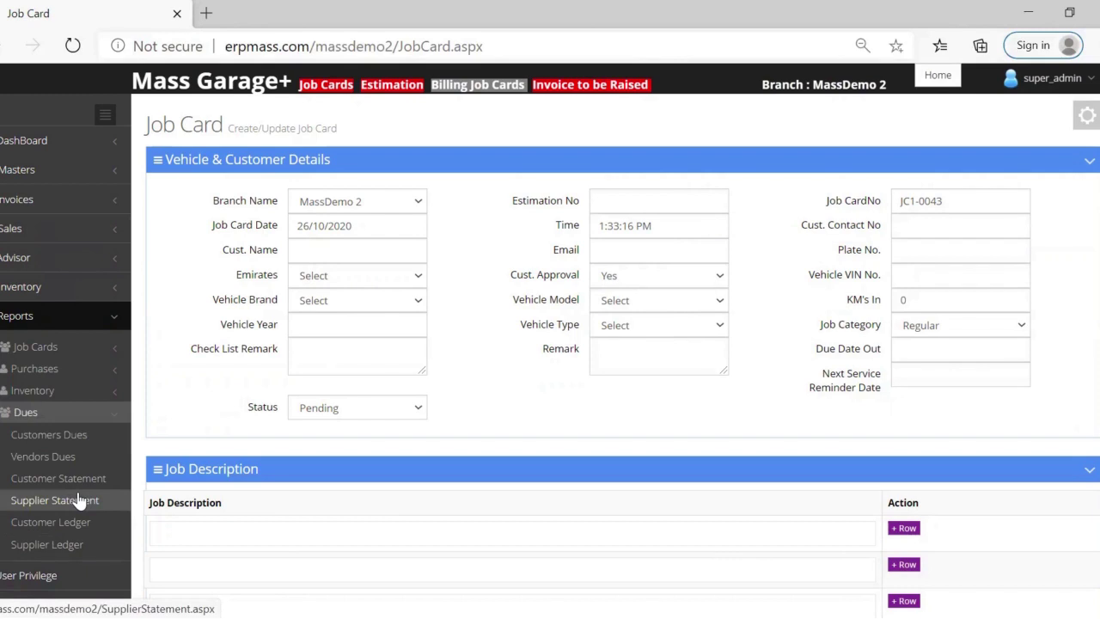
{"action": "left_click", "coordinate": [93, 412]}
{"action": "left_click", "coordinate": [78, 318]}
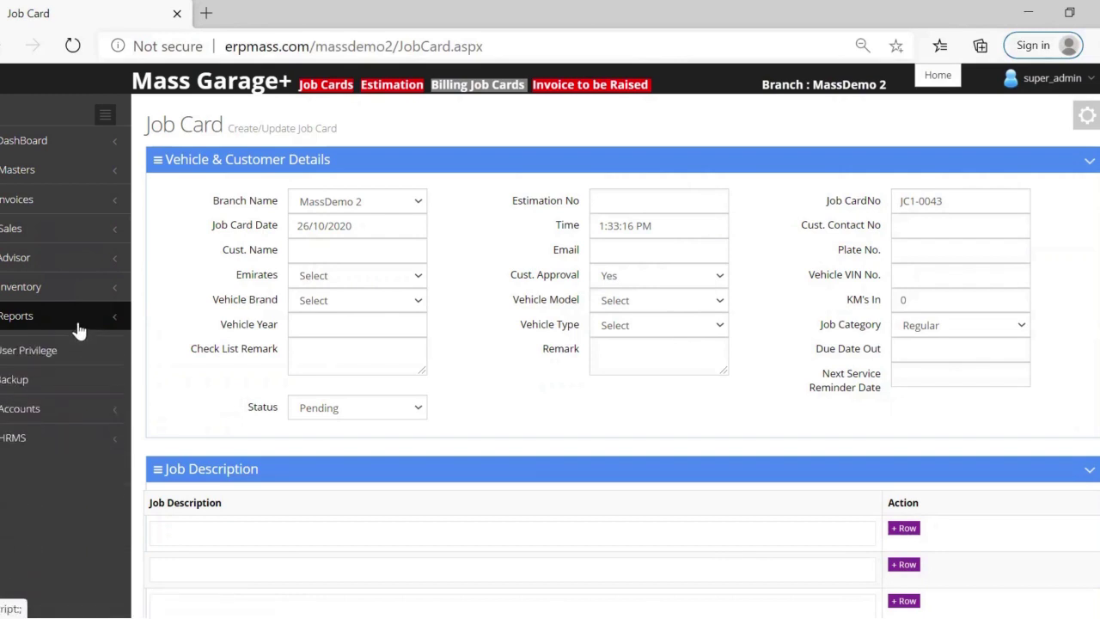
{"action": "left_click", "coordinate": [54, 405]}
Step: Browse the Accounts financial statements, such as Profit And Loss
{"action": "scroll", "coordinate": [38, 580], "scroll_direction": "down", "scroll_amount": 3}
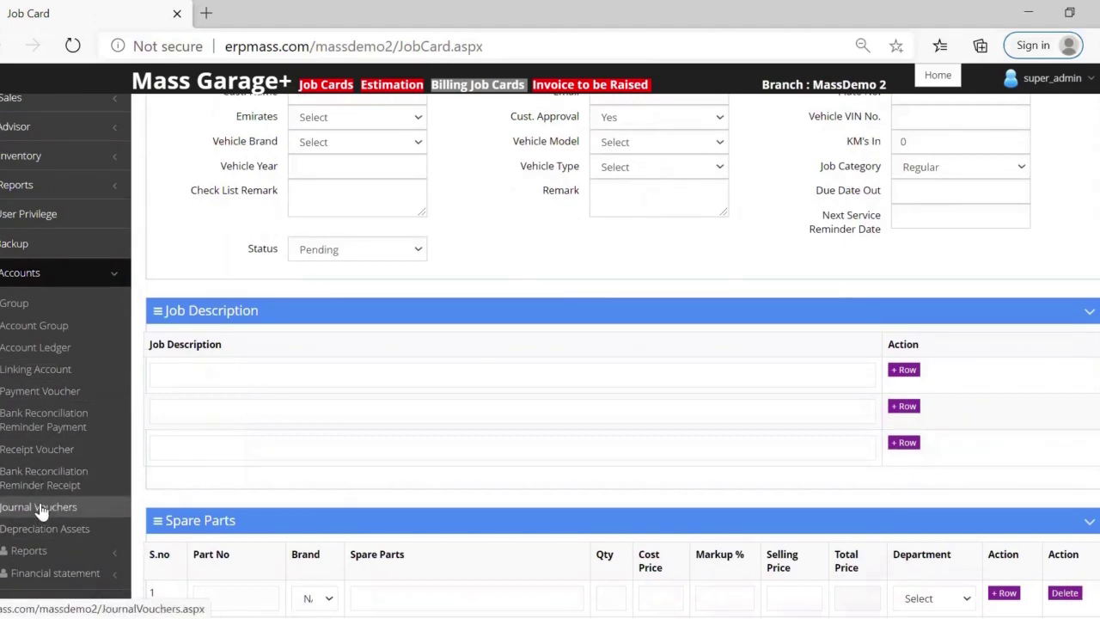
{"action": "left_click", "coordinate": [58, 580]}
{"action": "scroll", "coordinate": [58, 580], "scroll_direction": "down", "scroll_amount": 2}
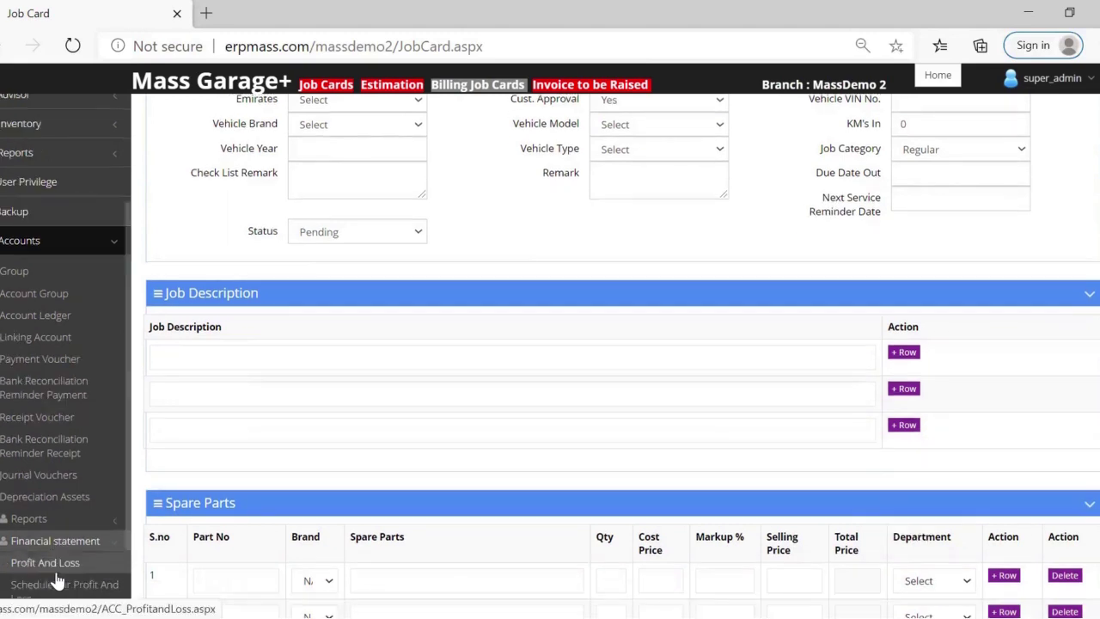
{"action": "scroll", "coordinate": [43, 554], "scroll_direction": "down", "scroll_amount": 1}
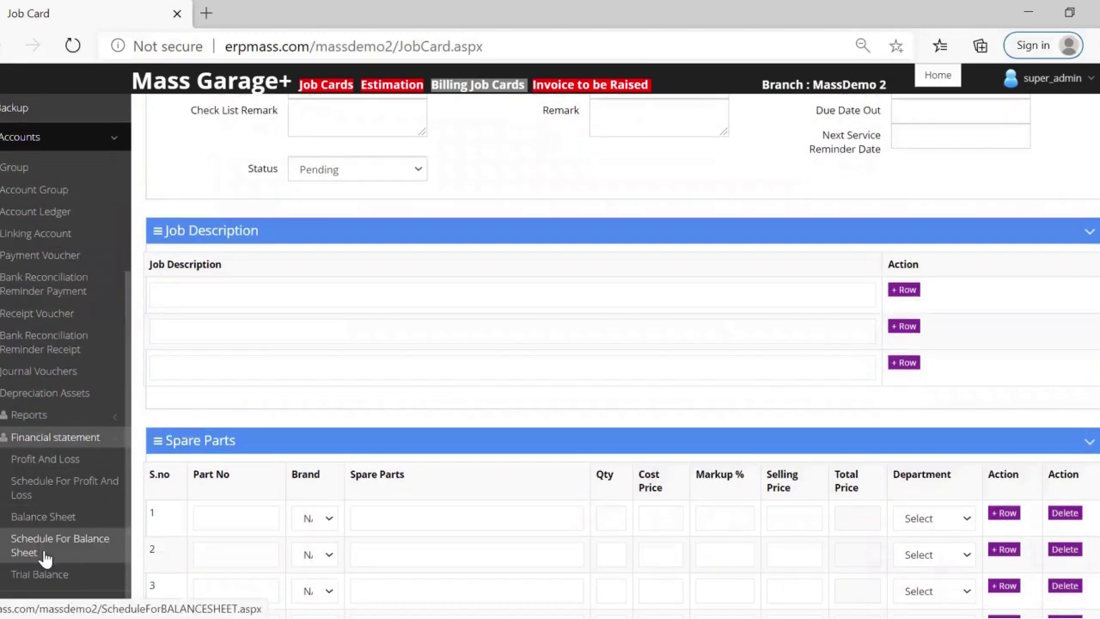
{"action": "scroll", "coordinate": [57, 282], "scroll_direction": "up", "scroll_amount": 3}
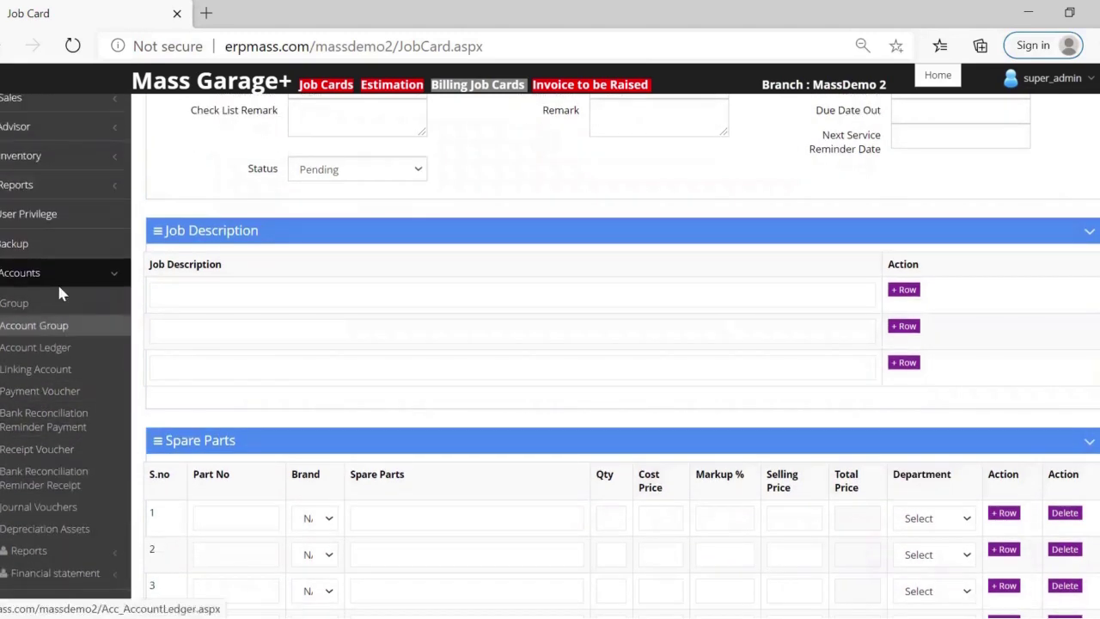
Step: Collapse Accounts and open the HRMS Masters Employee form, showing employee code RZS-1
{"action": "left_click", "coordinate": [54, 392]}
{"action": "left_click", "coordinate": [43, 434]}
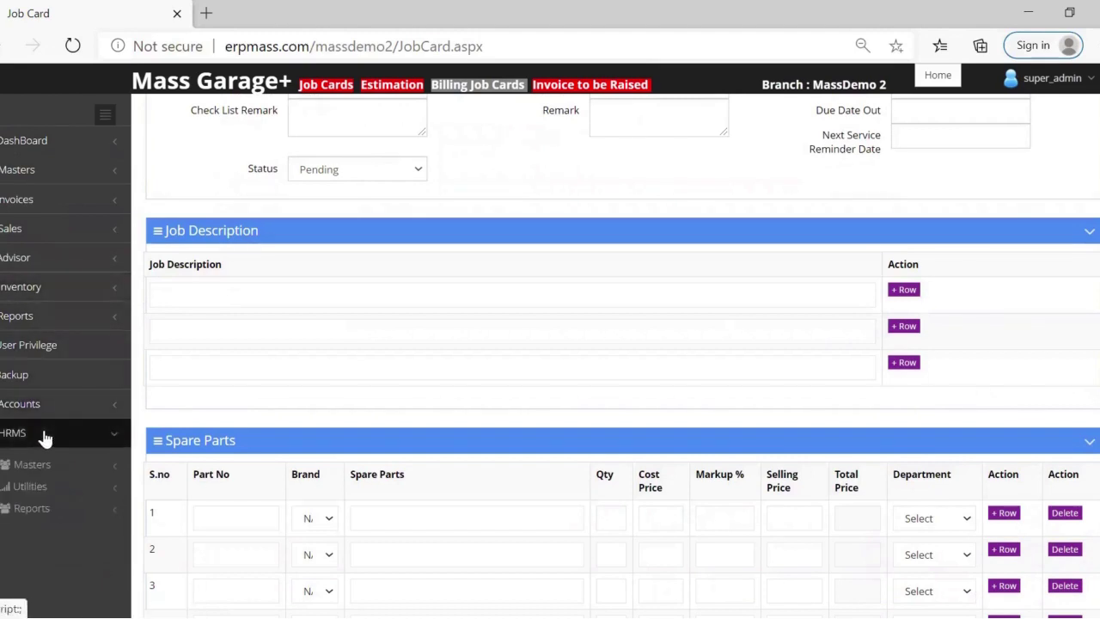
{"action": "left_click", "coordinate": [33, 464]}
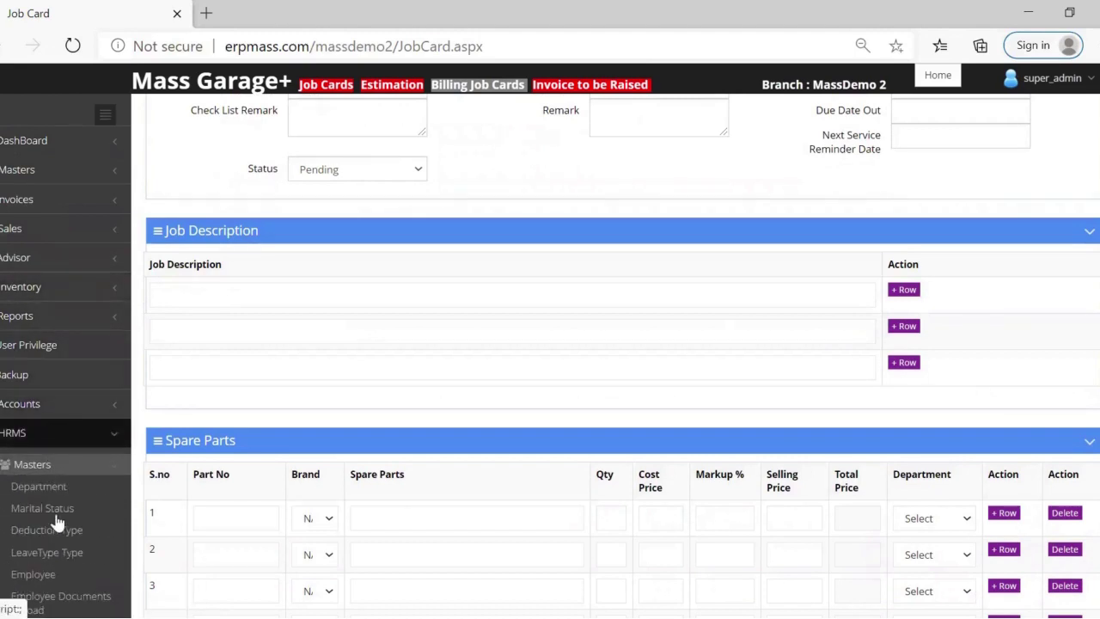
{"action": "left_click", "coordinate": [48, 577]}
Step: Review the Employee form, then list the HRMS salary reports and utilities
{"action": "scroll", "coordinate": [522, 461], "scroll_direction": "down", "scroll_amount": 2}
{"action": "scroll", "coordinate": [526, 464], "scroll_direction": "down", "scroll_amount": 3}
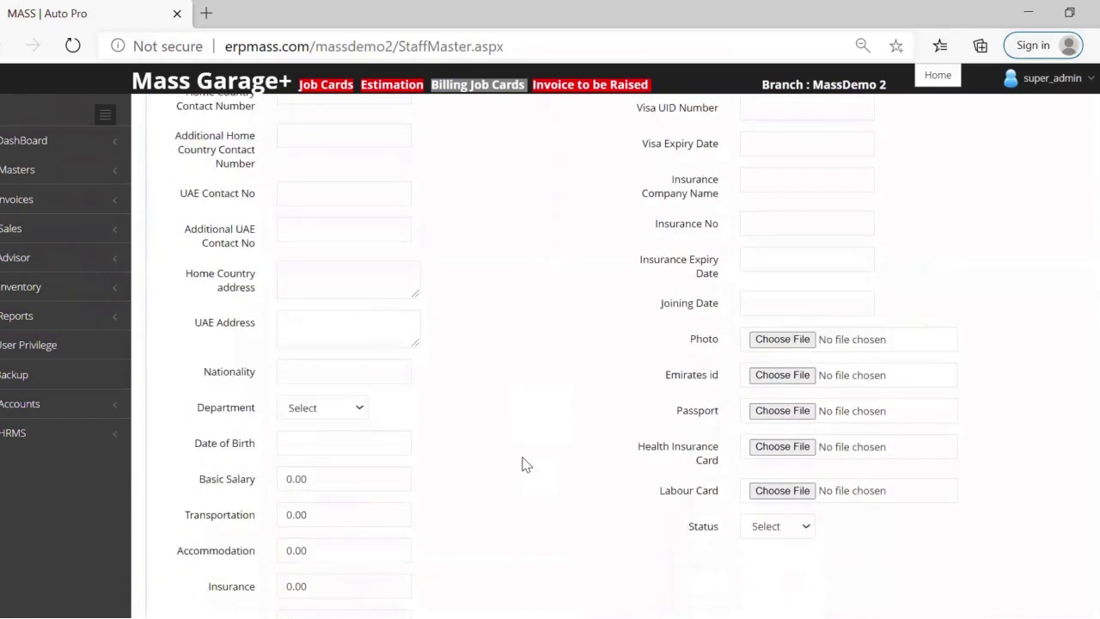
{"action": "left_click", "coordinate": [59, 436]}
{"action": "left_click", "coordinate": [50, 508]}
{"action": "left_click", "coordinate": [39, 552]}
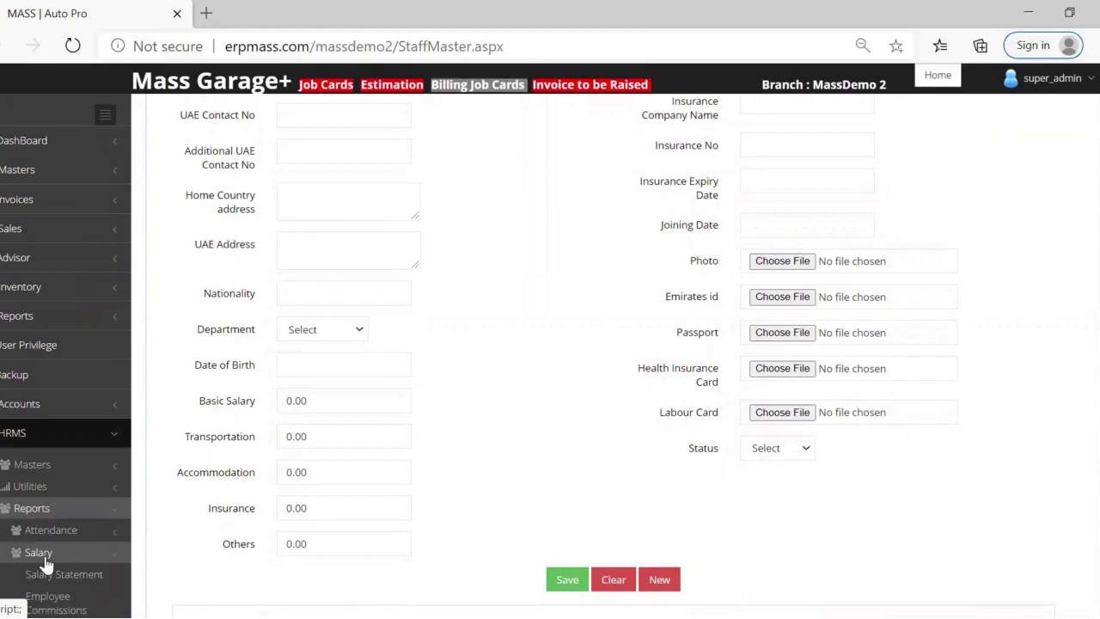
{"action": "left_click", "coordinate": [40, 486]}
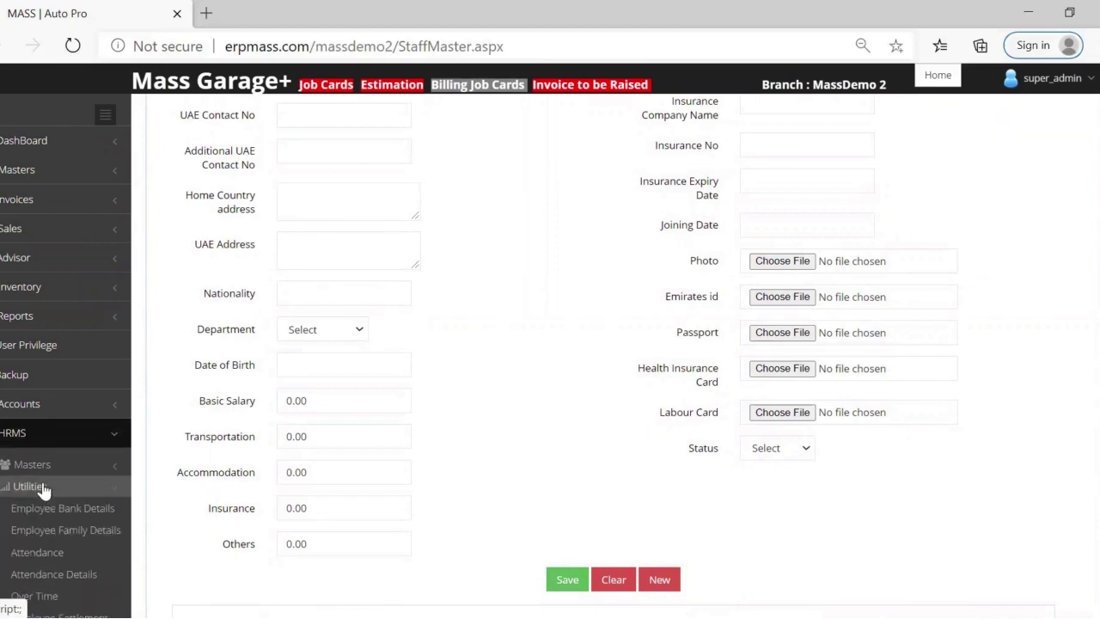
Step: Collapse the HRMS utilities and section, then expand Masters with branches and users
{"action": "scroll", "coordinate": [43, 516], "scroll_direction": "down", "scroll_amount": 1}
{"action": "scroll", "coordinate": [35, 591], "scroll_direction": "down", "scroll_amount": 1}
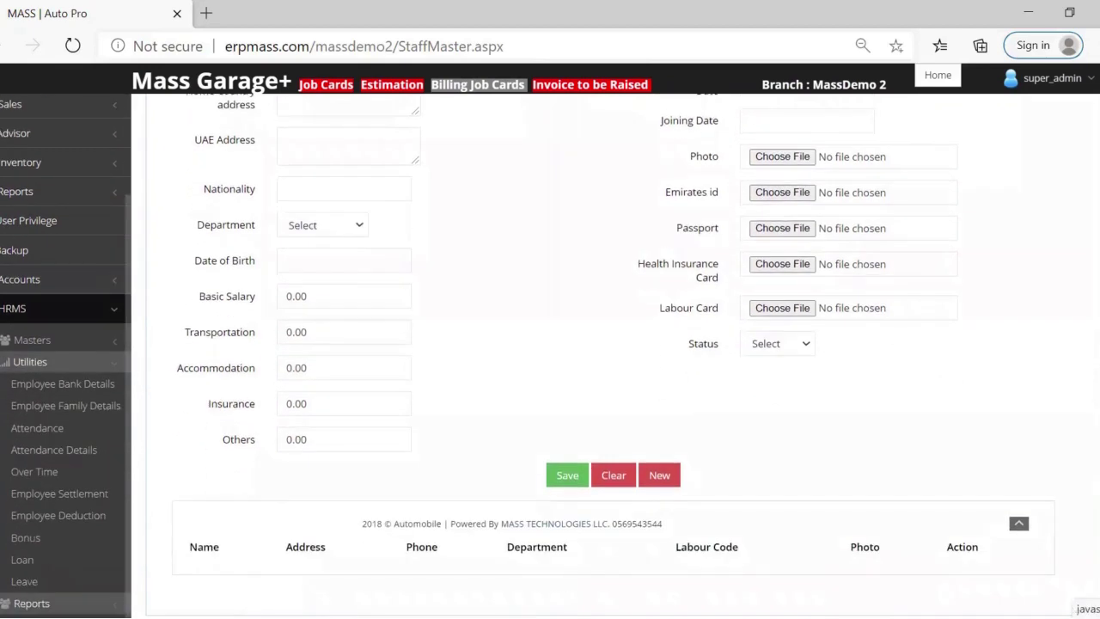
{"action": "left_click", "coordinate": [17, 367]}
{"action": "left_click", "coordinate": [44, 435]}
{"action": "left_click", "coordinate": [60, 171]}
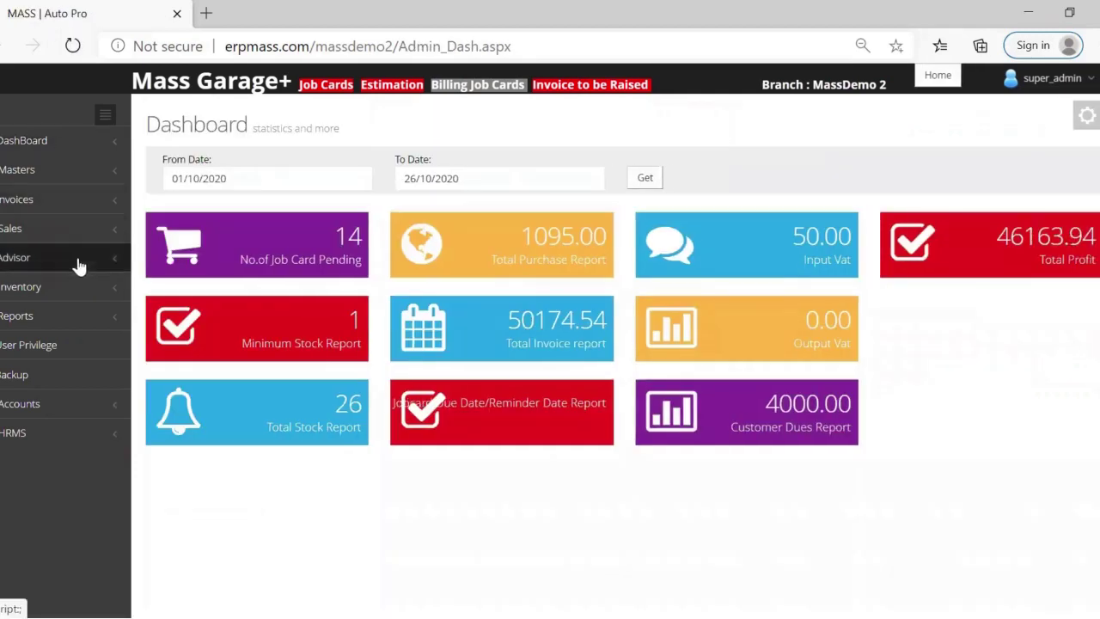
Step: Visit the Advisor section, then return to the Admin dashboard and reload it
{"action": "left_click", "coordinate": [69, 256]}
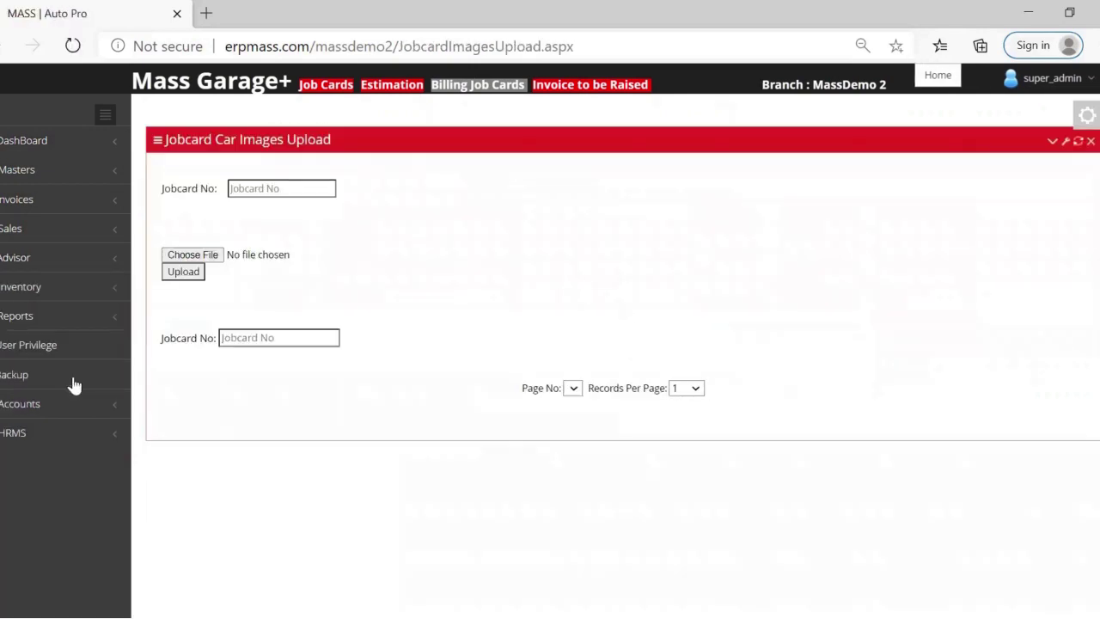
{"action": "left_click", "coordinate": [32, 142]}
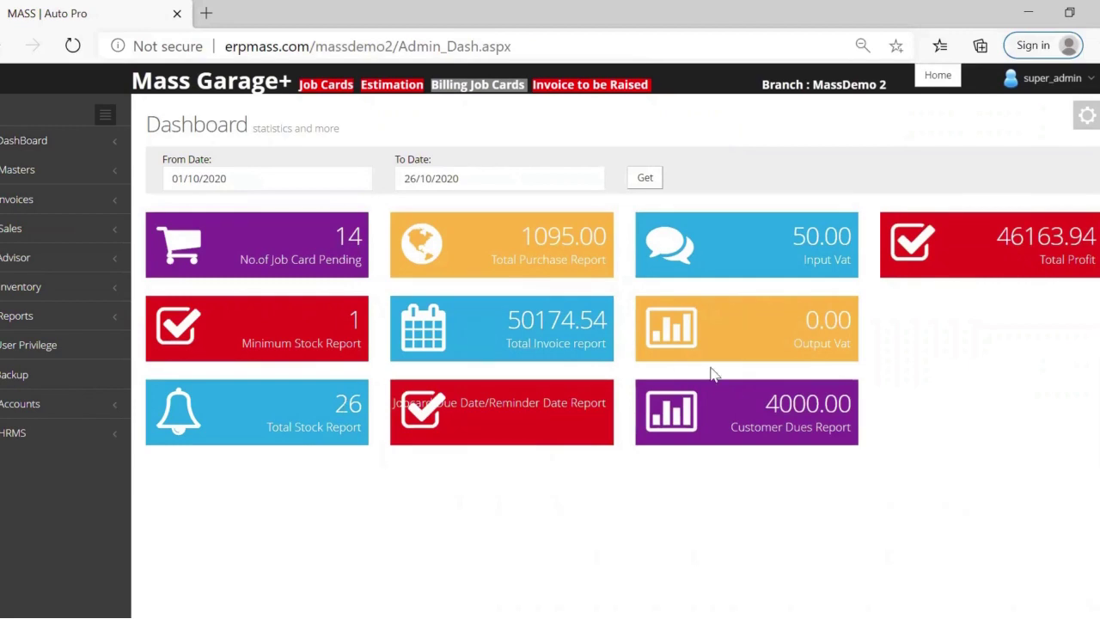
{"action": "left_click", "coordinate": [74, 140]}
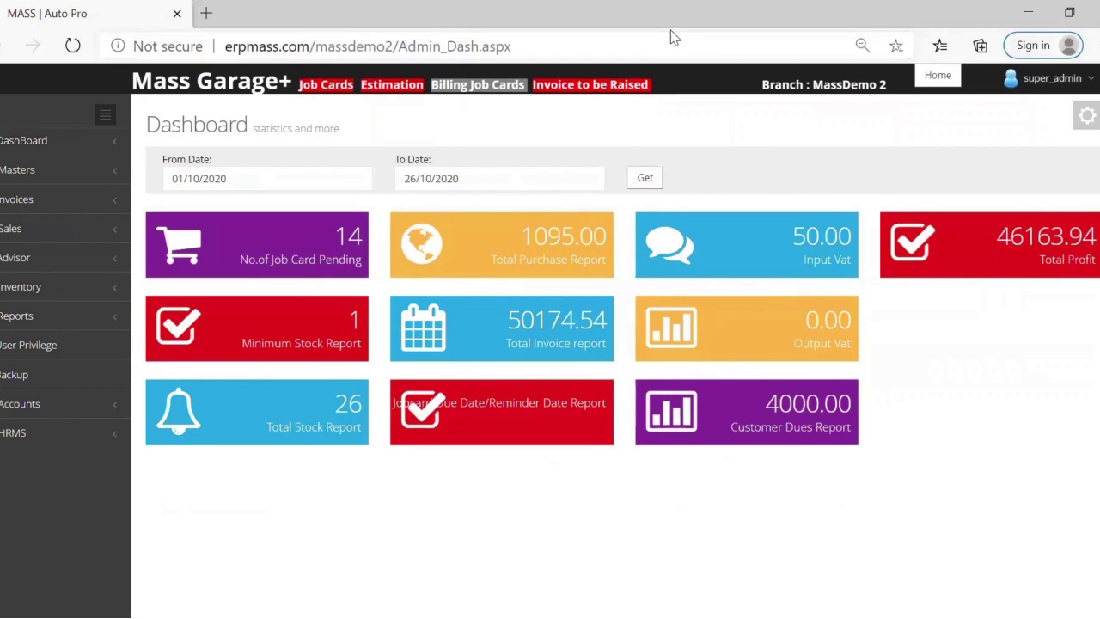